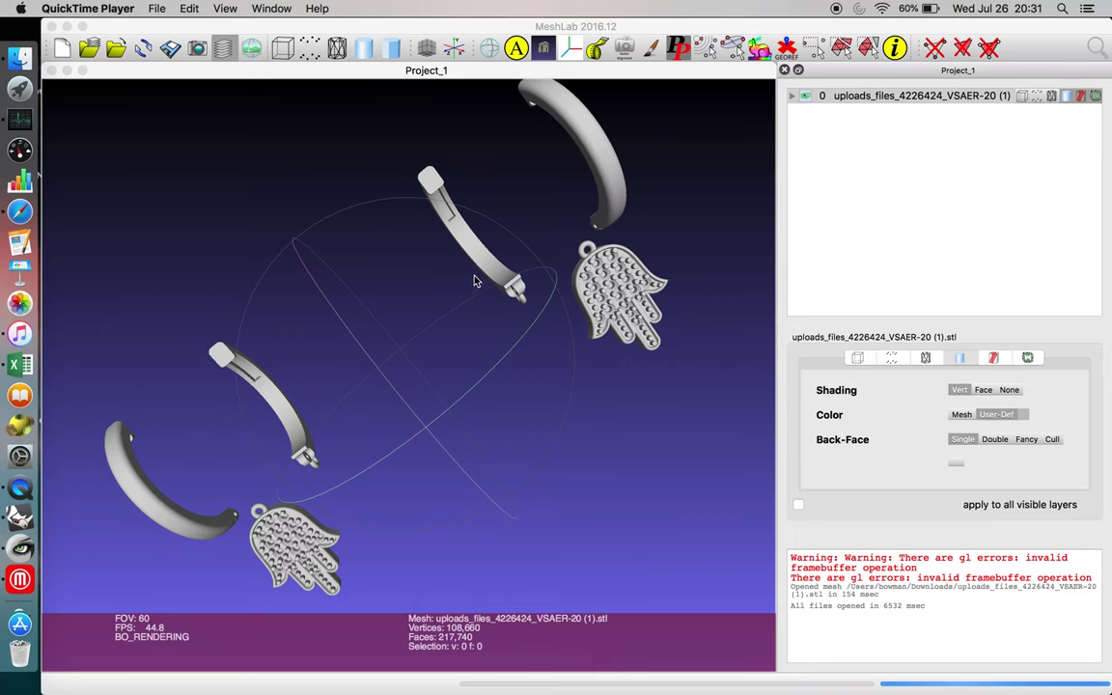
Re-centre the earring parts on the build plate with the Center position option
drag(516, 246, 673, 280)
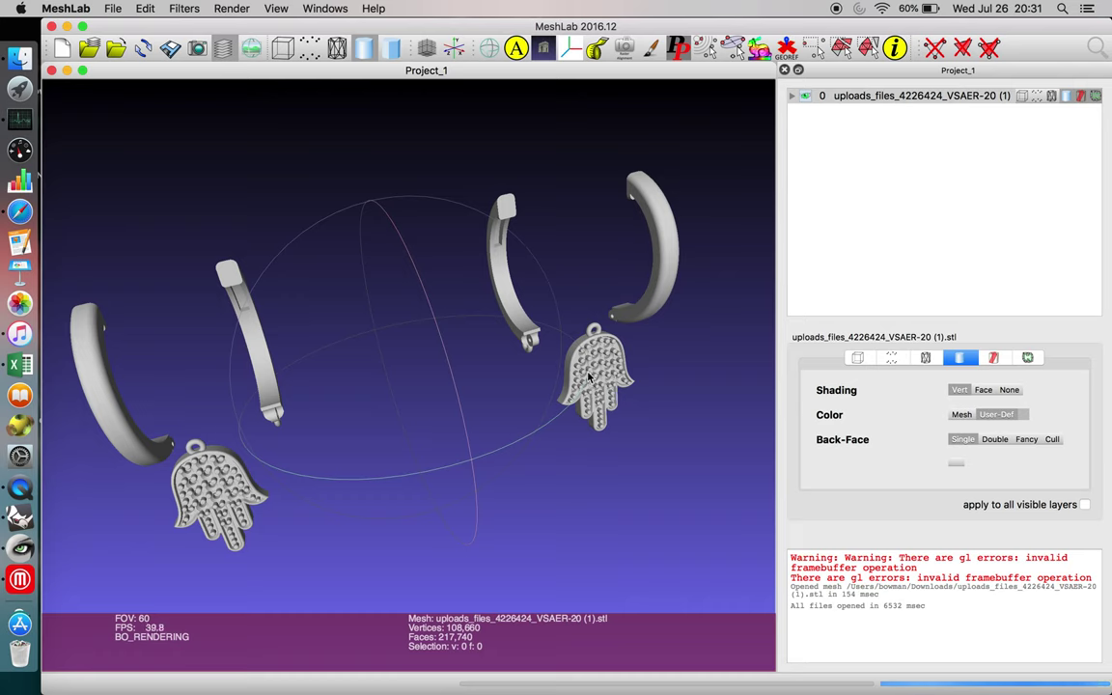
drag(591, 376, 566, 281)
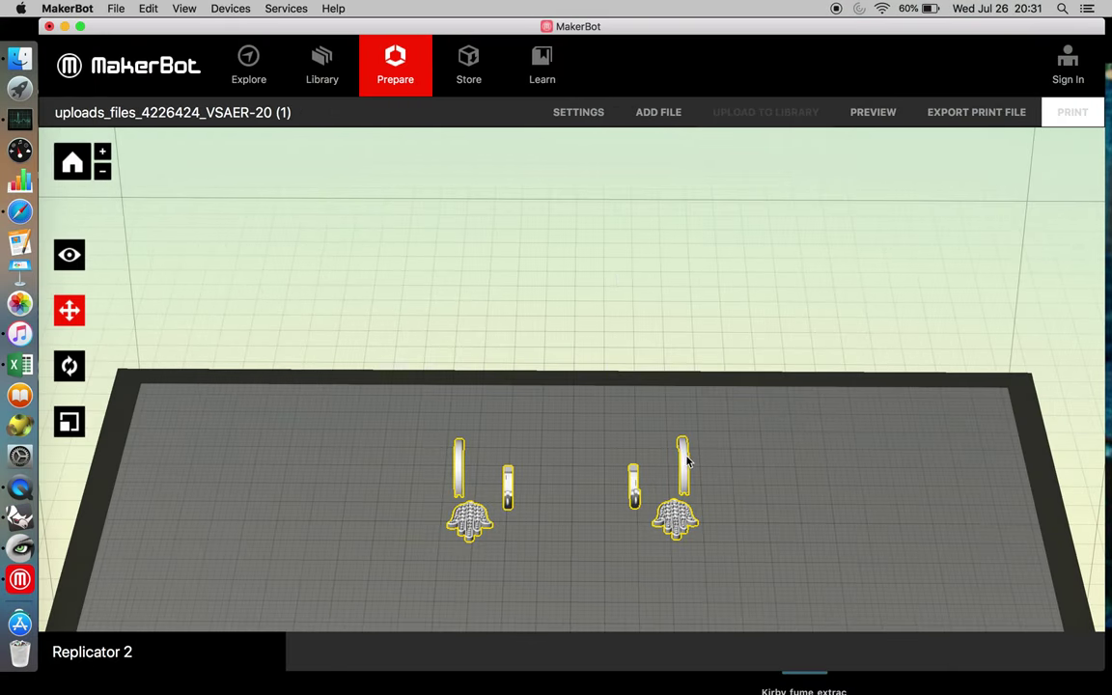
click(70, 311)
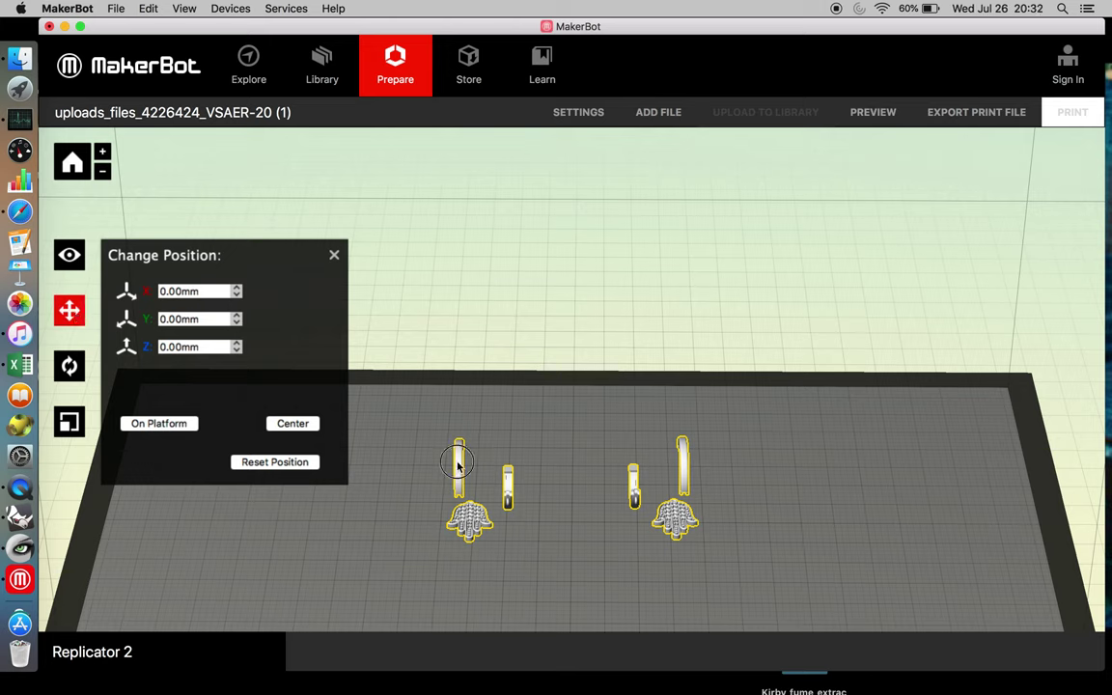
drag(457, 464, 472, 461)
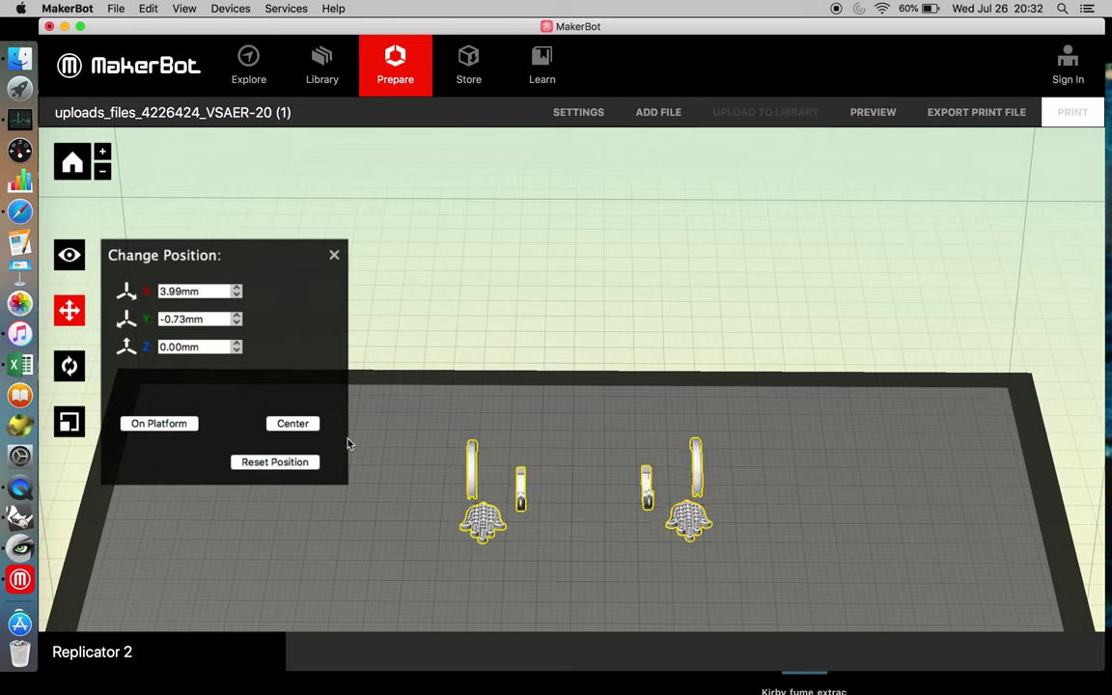
click(289, 428)
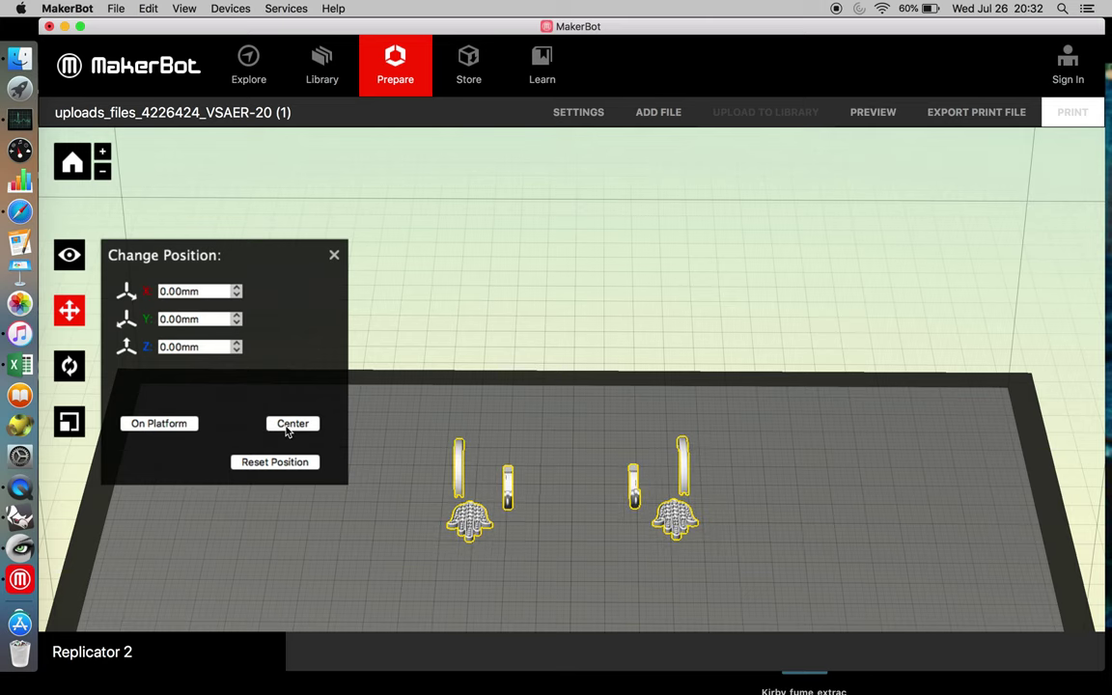
click(334, 255)
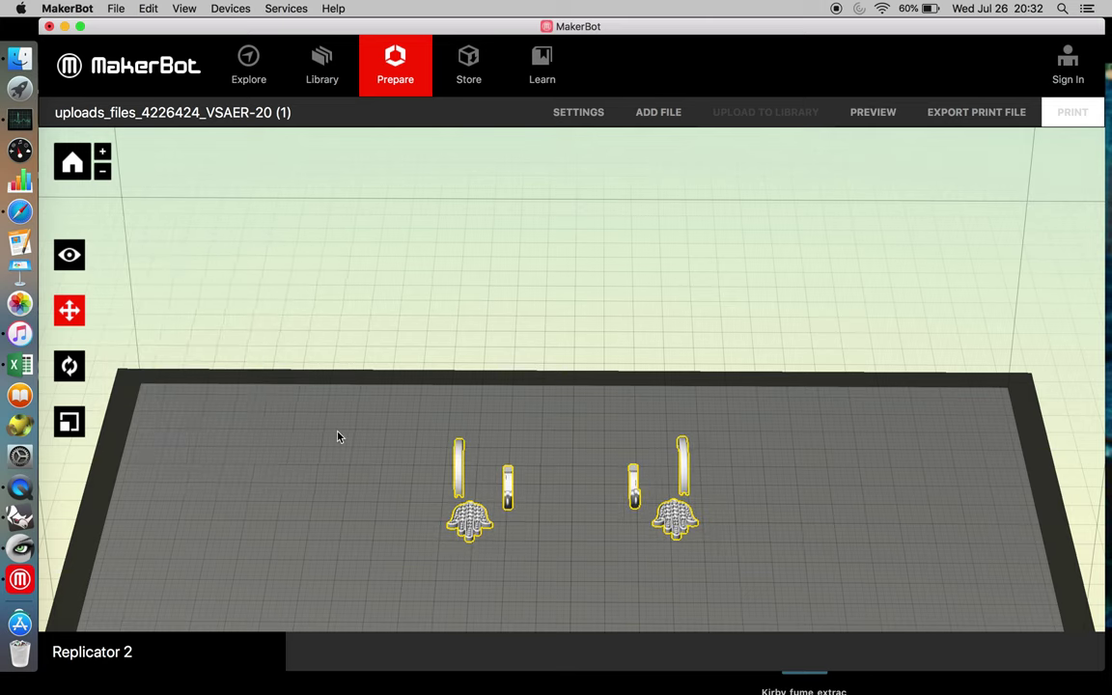
mouse_move(338, 437)
mouse_down()
mouse_move(334, 355)
mouse_move(338, 427)
mouse_up()
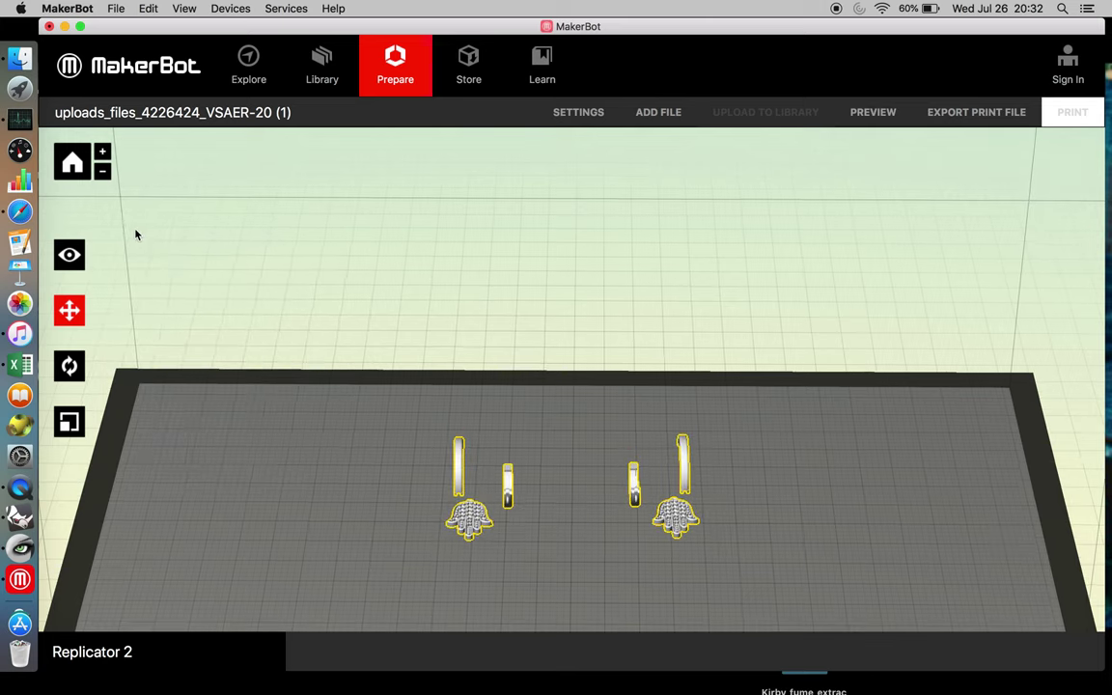
click(70, 310)
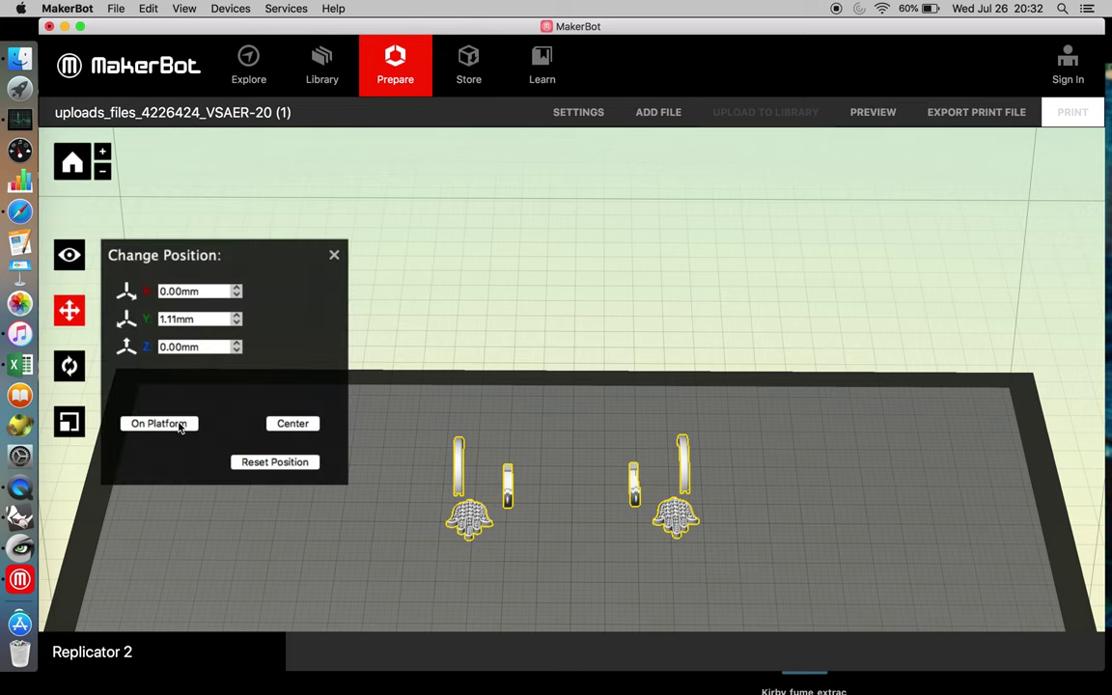
click(276, 423)
Inspect the centred parts from front-on, low and elevated views of the plate
click(72, 255)
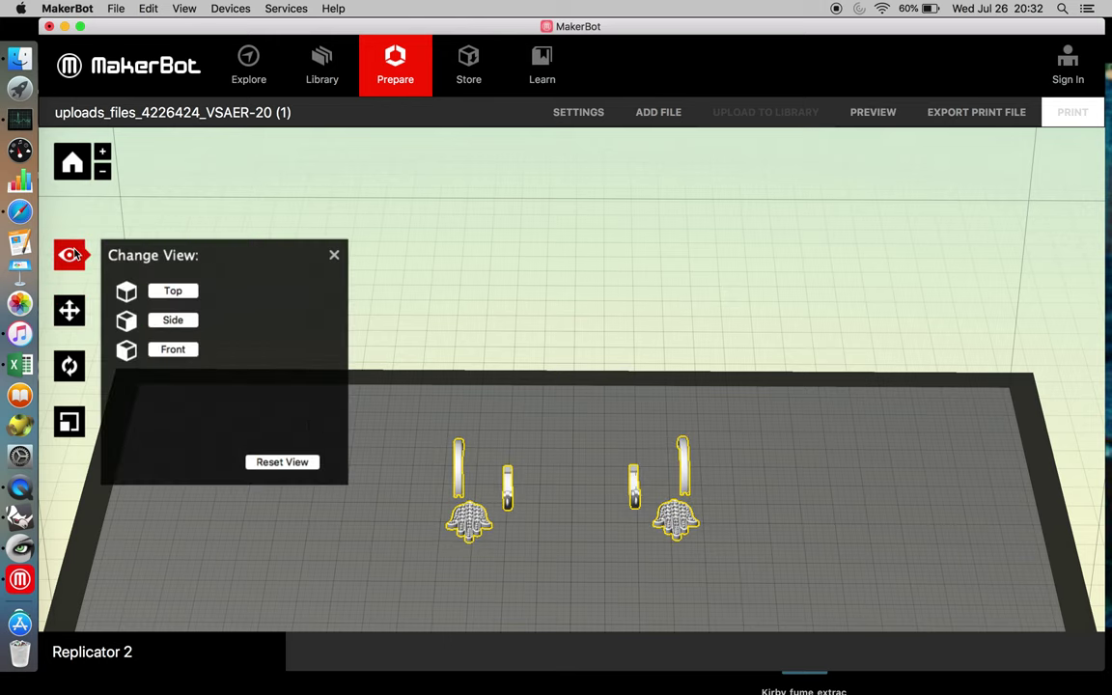
drag(394, 473, 395, 417)
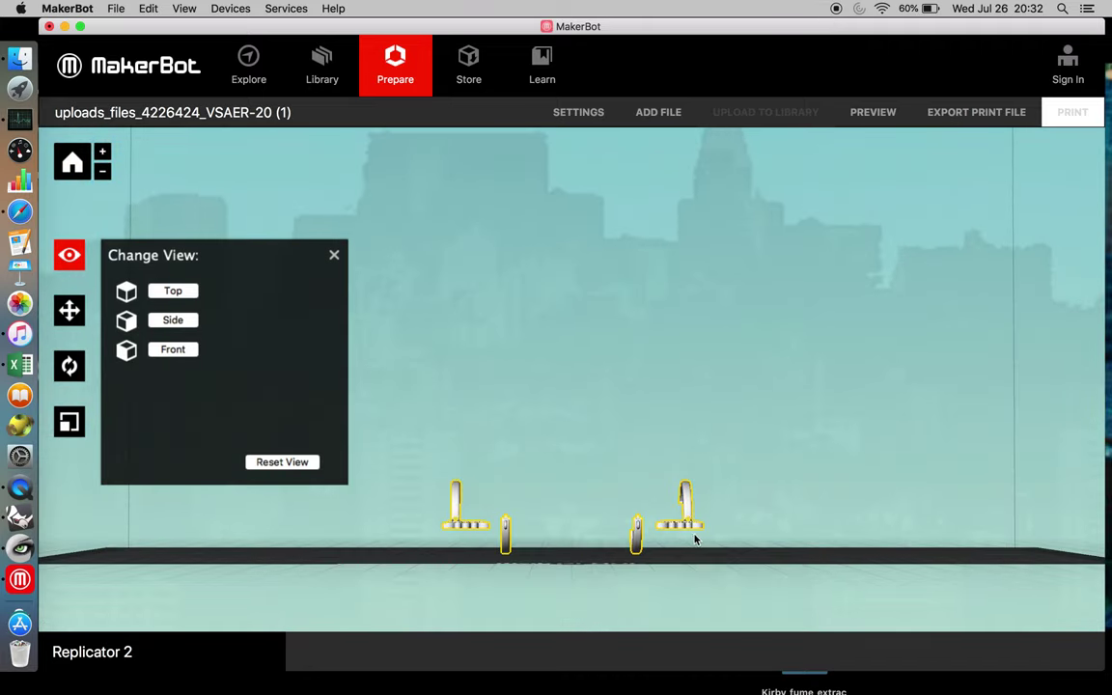
drag(821, 512, 646, 514)
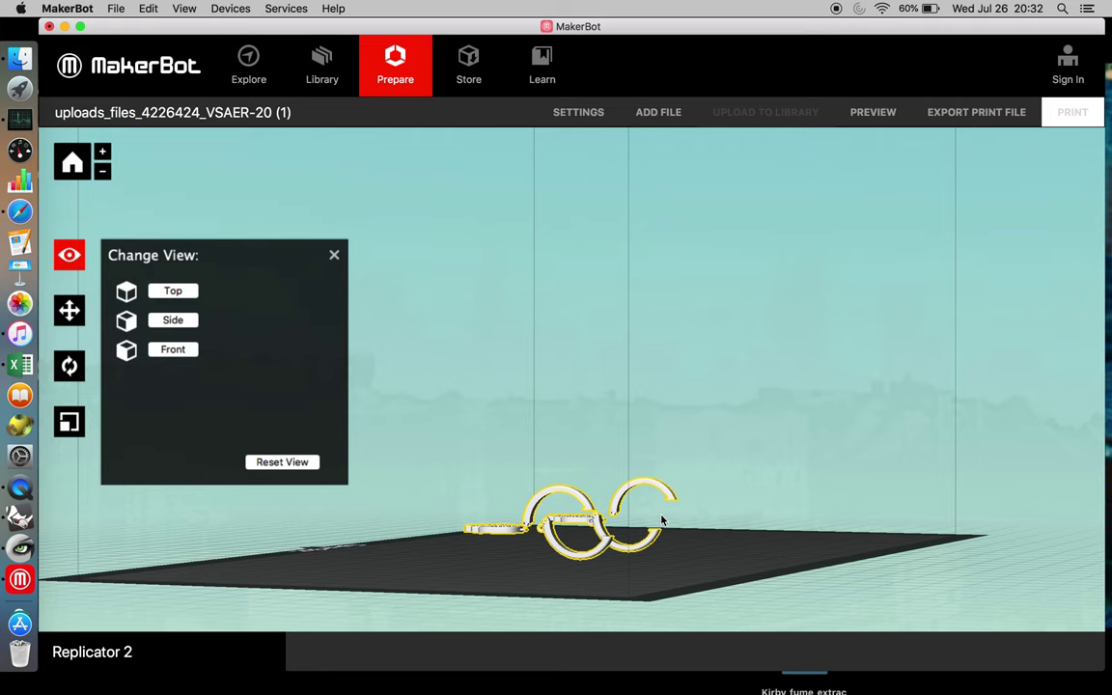
drag(521, 561, 694, 541)
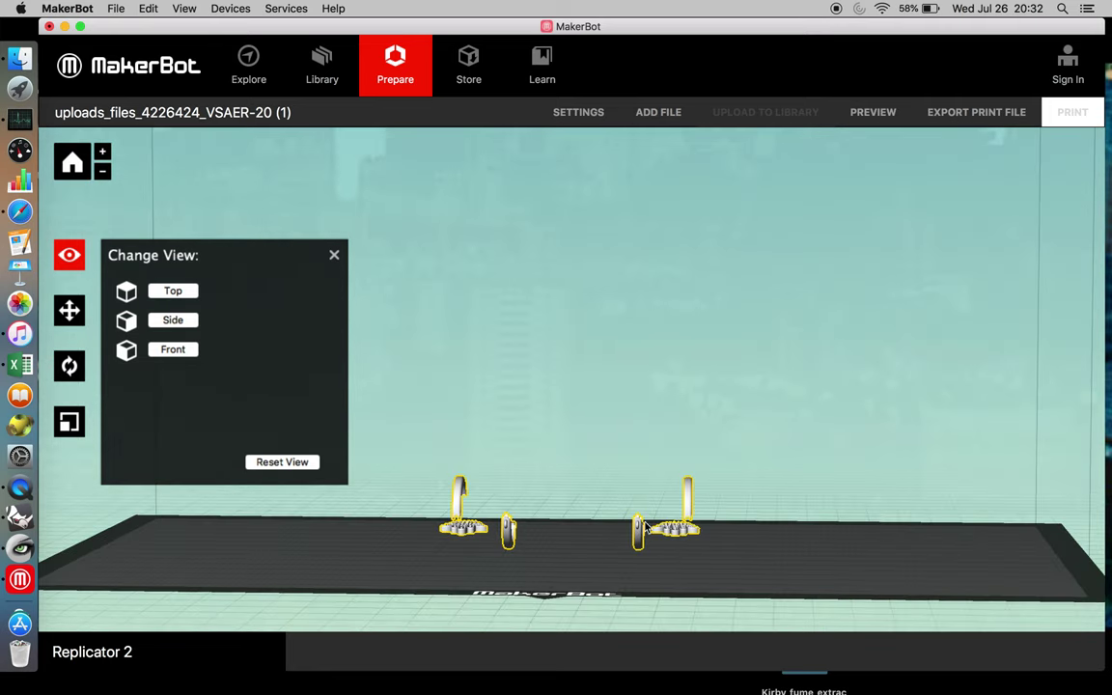
drag(560, 483, 539, 532)
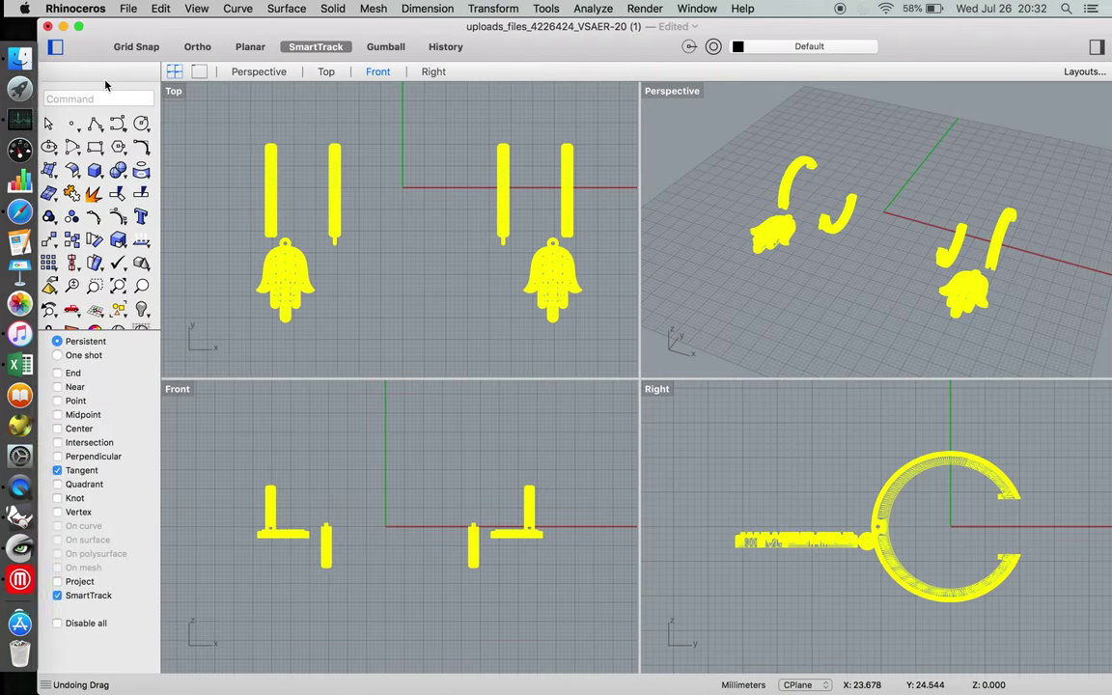
Run Mesh > Extract > Connected and window-select the left earring's short hoop bar faces
click(417, 278)
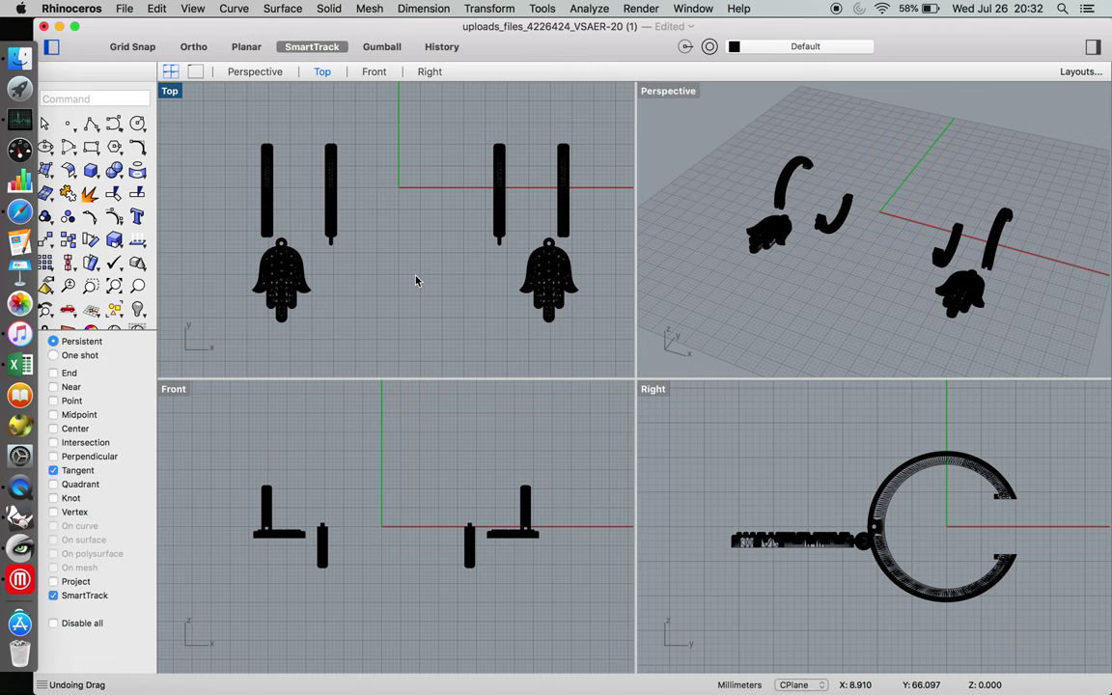
drag(225, 130, 607, 363)
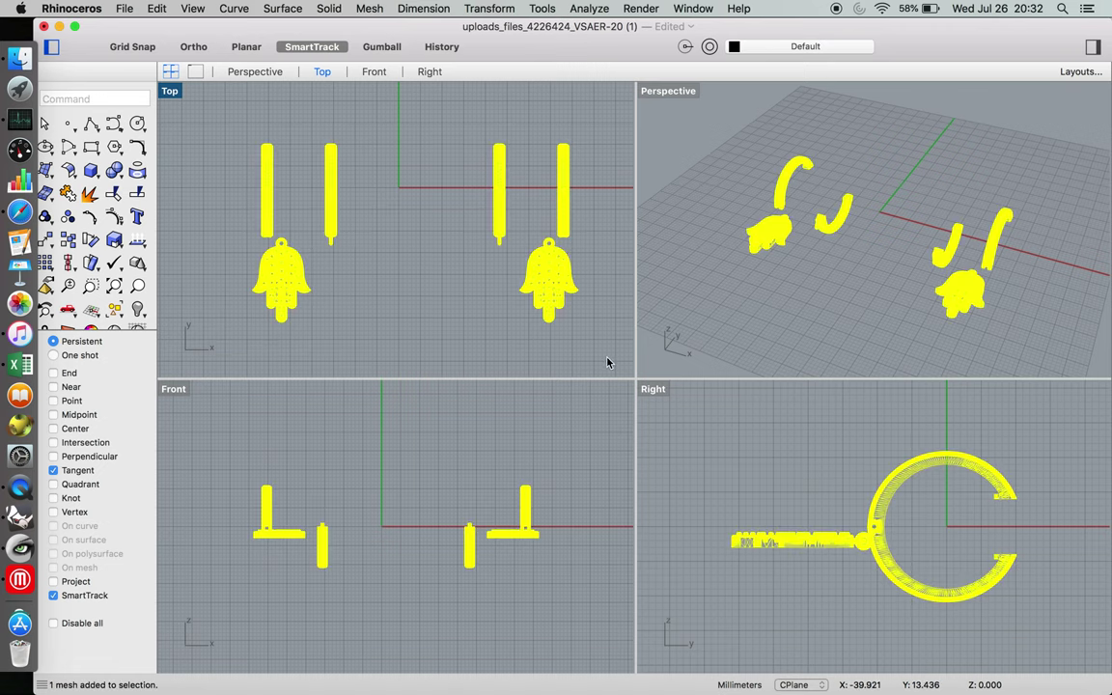
click(366, 9)
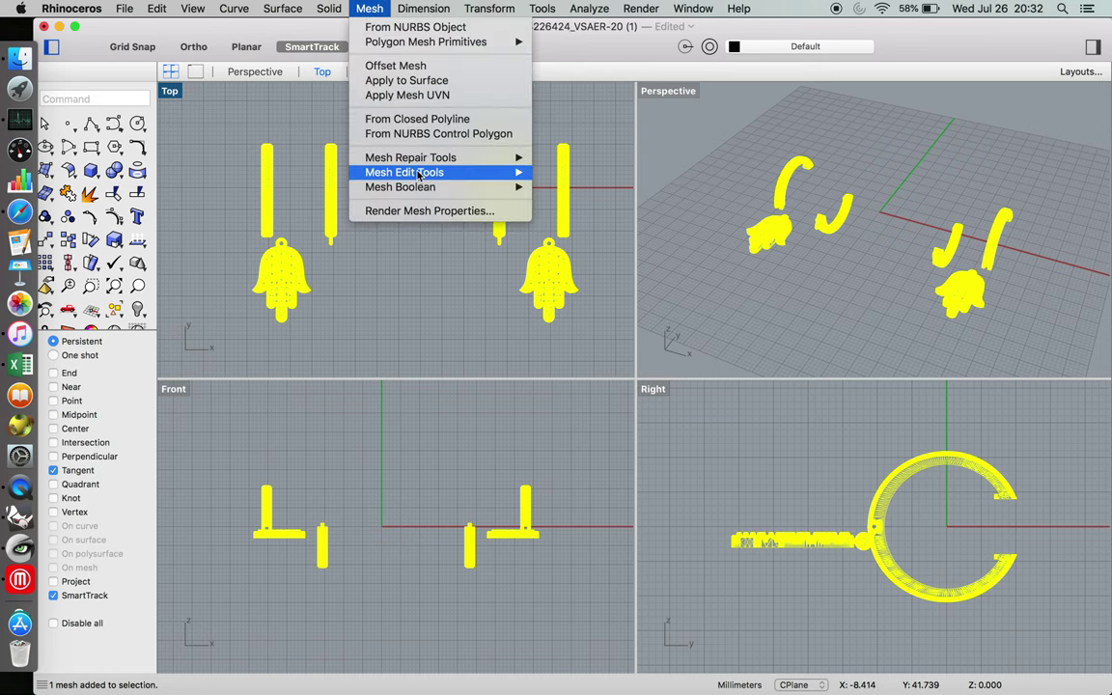
mouse_move(420, 177)
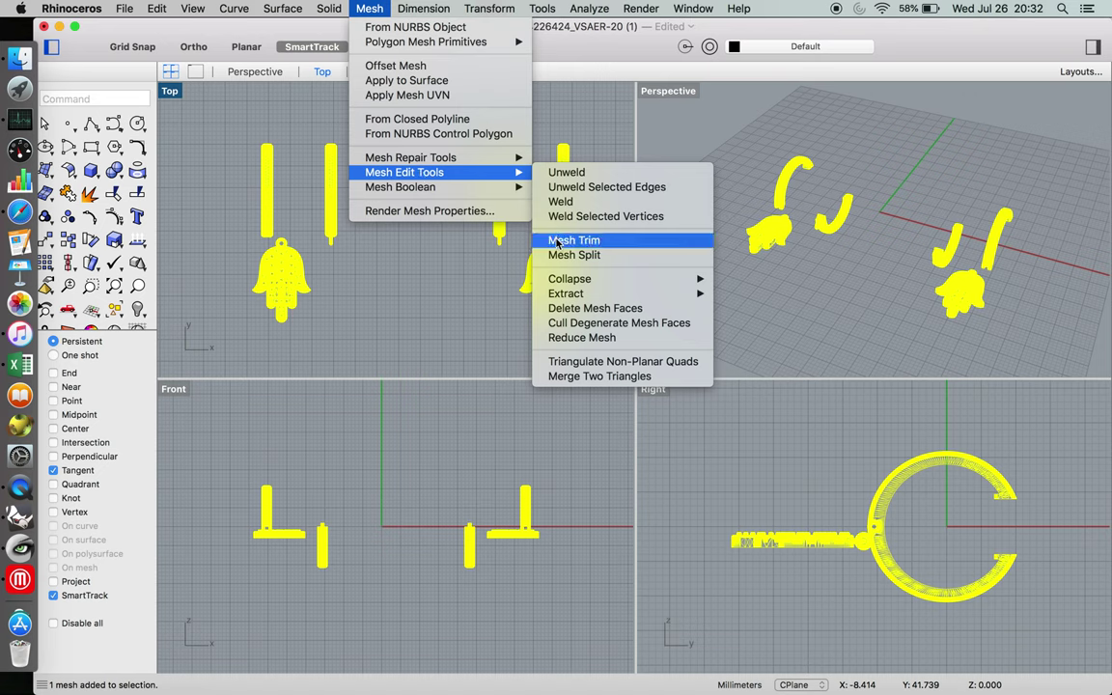
mouse_move(618, 294)
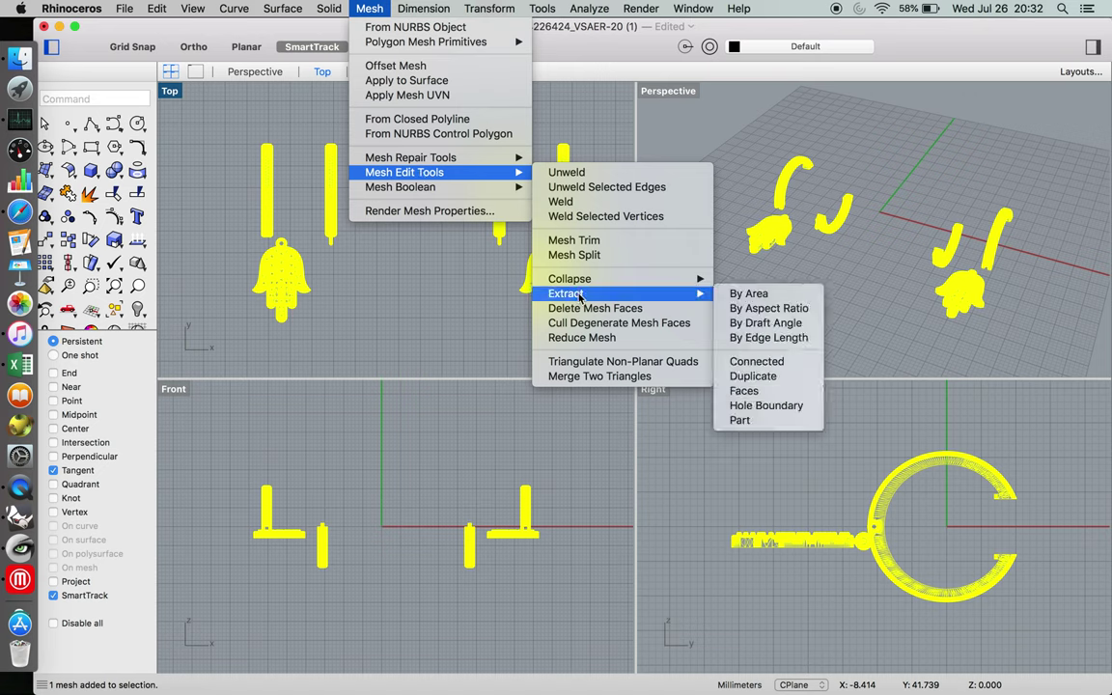
click(763, 367)
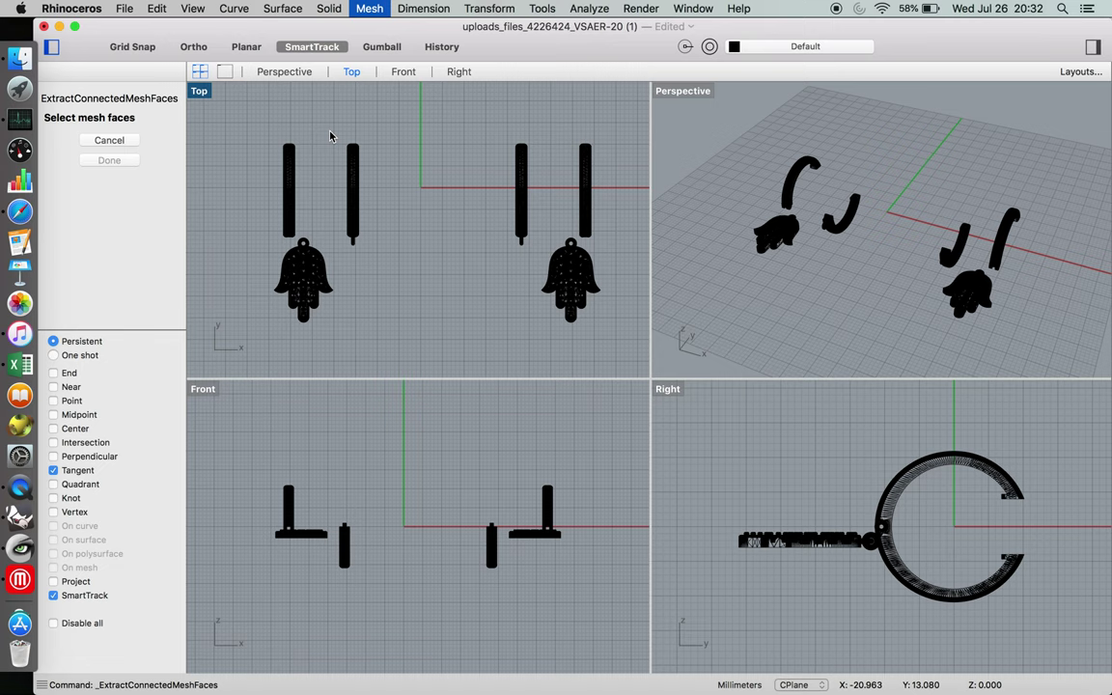
drag(329, 132, 396, 259)
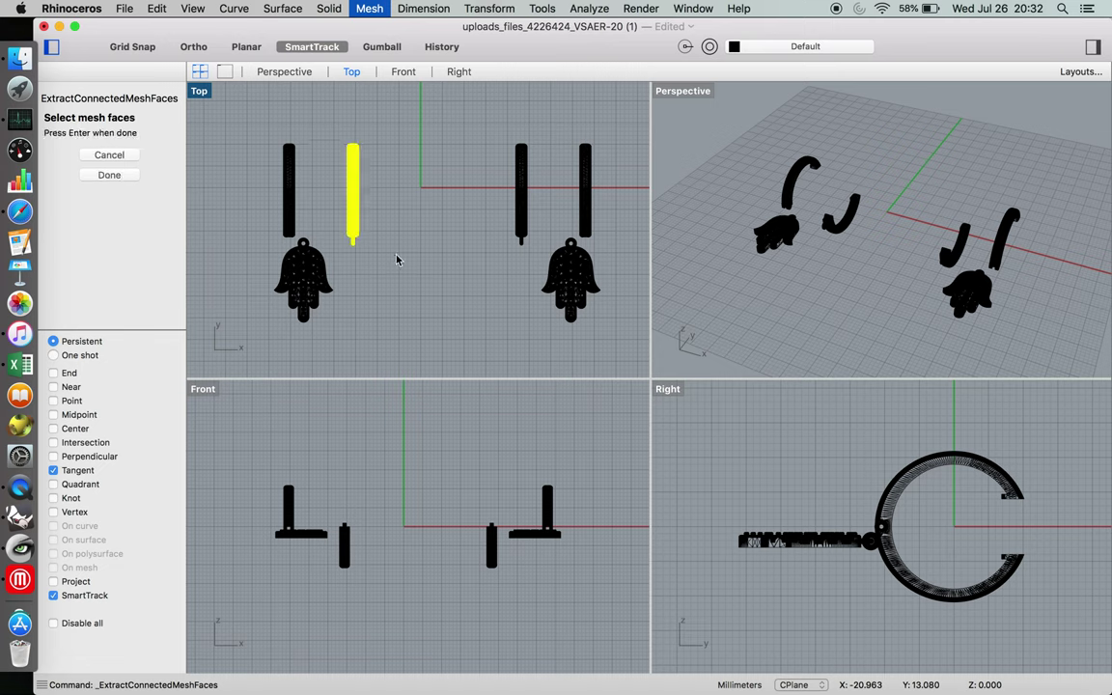
click(110, 174)
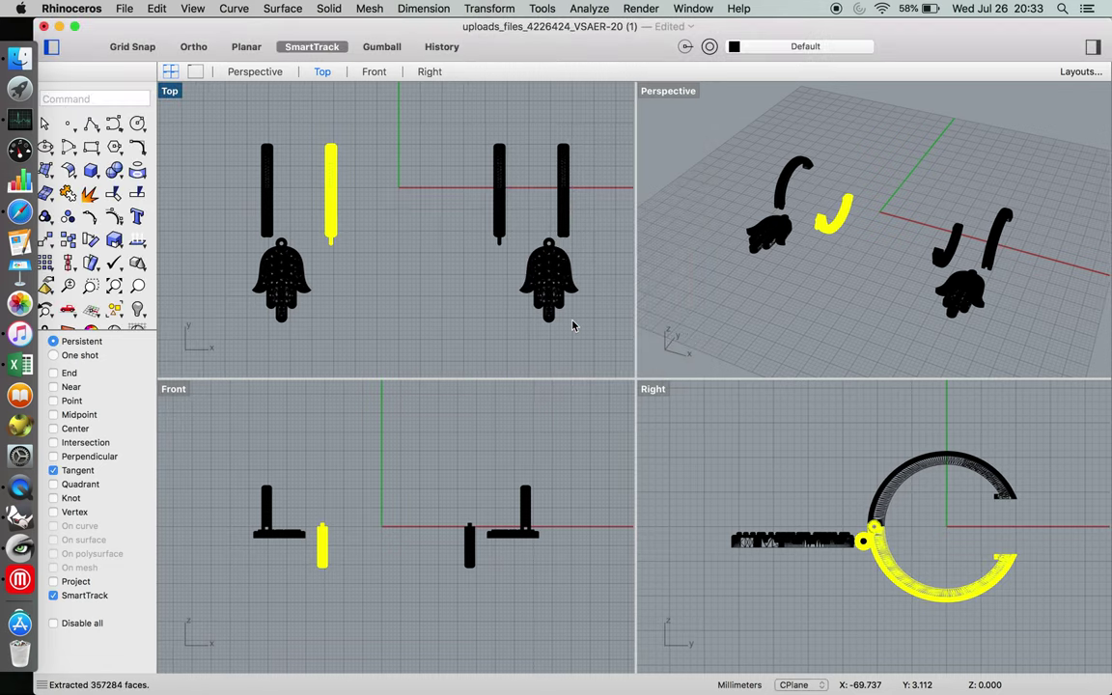
click(498, 217)
drag(498, 216, 457, 218)
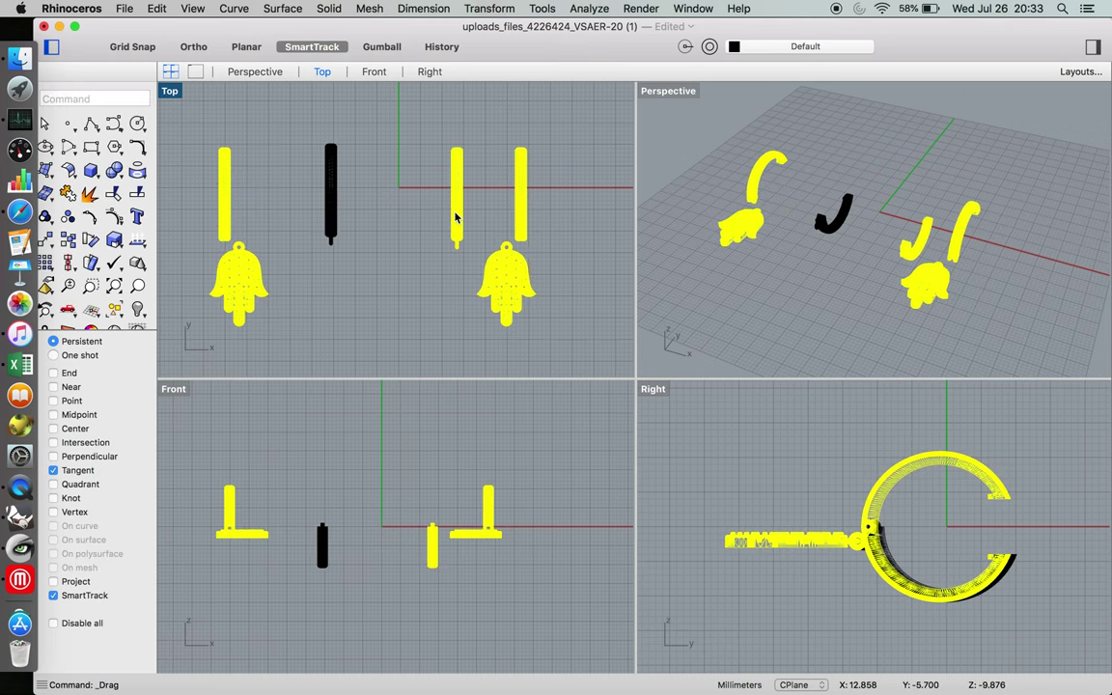
key(super+z)
click(344, 296)
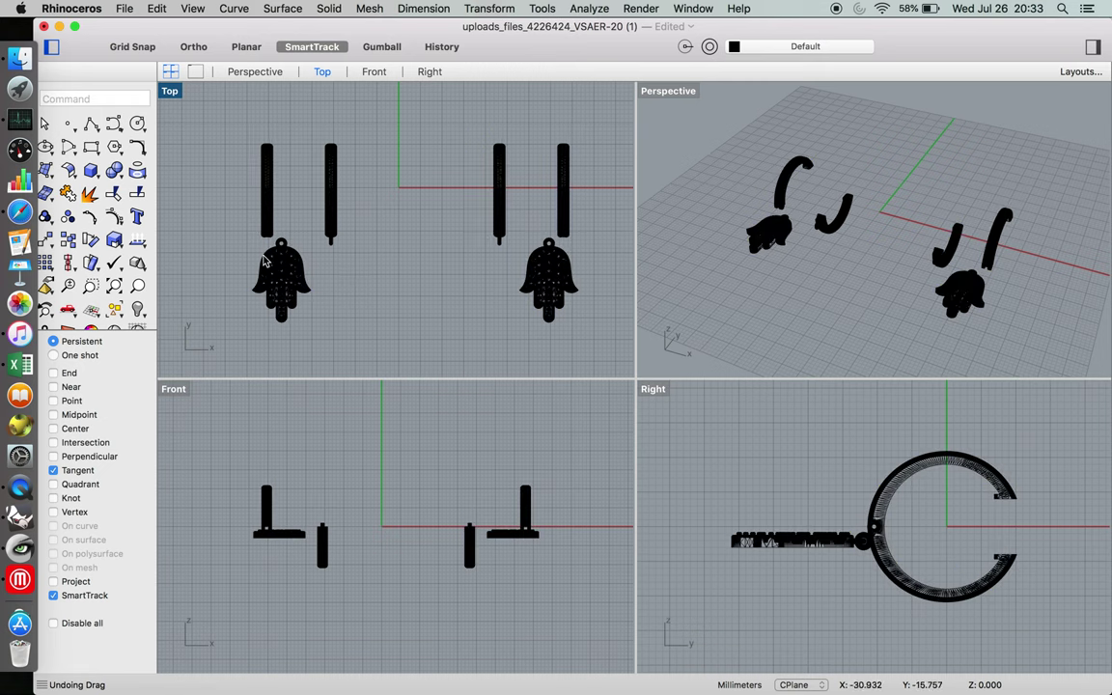
drag(236, 128, 300, 246)
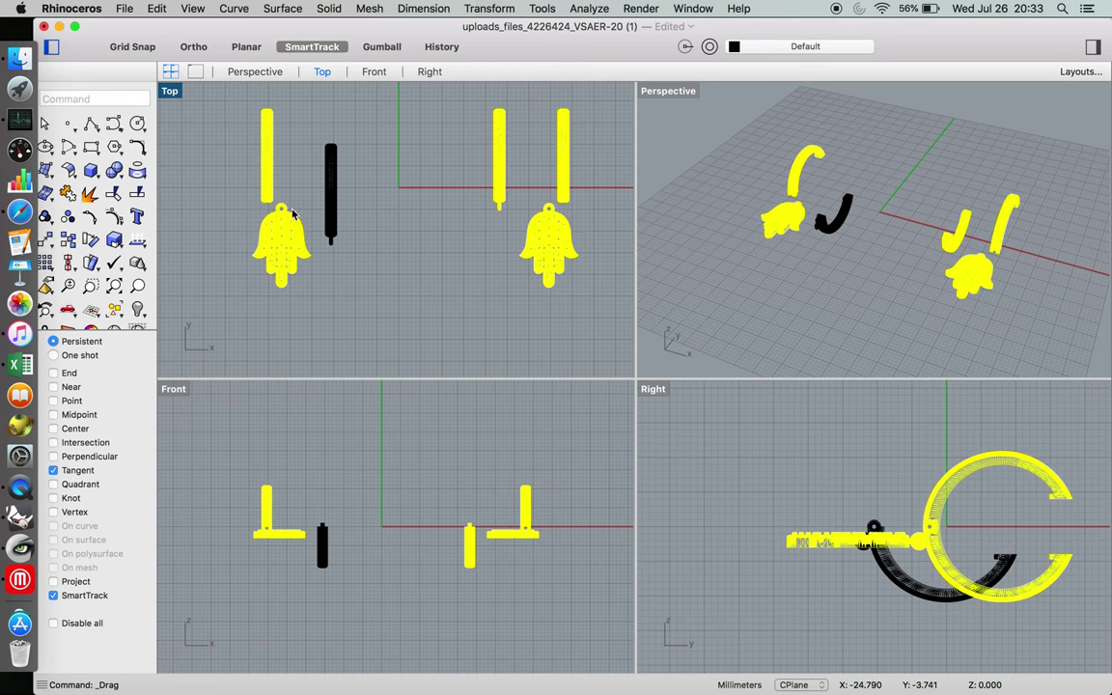
key(super+z)
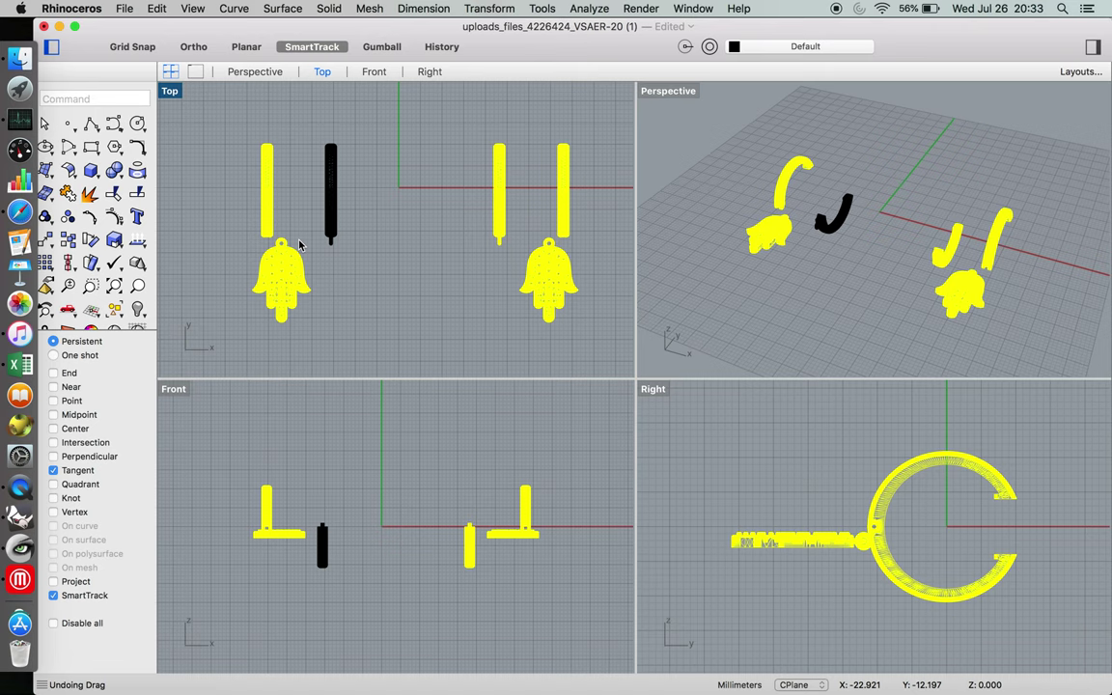
Extract the first hoop piece as its own mesh, then drag both hoop pieces upward apart
click(370, 9)
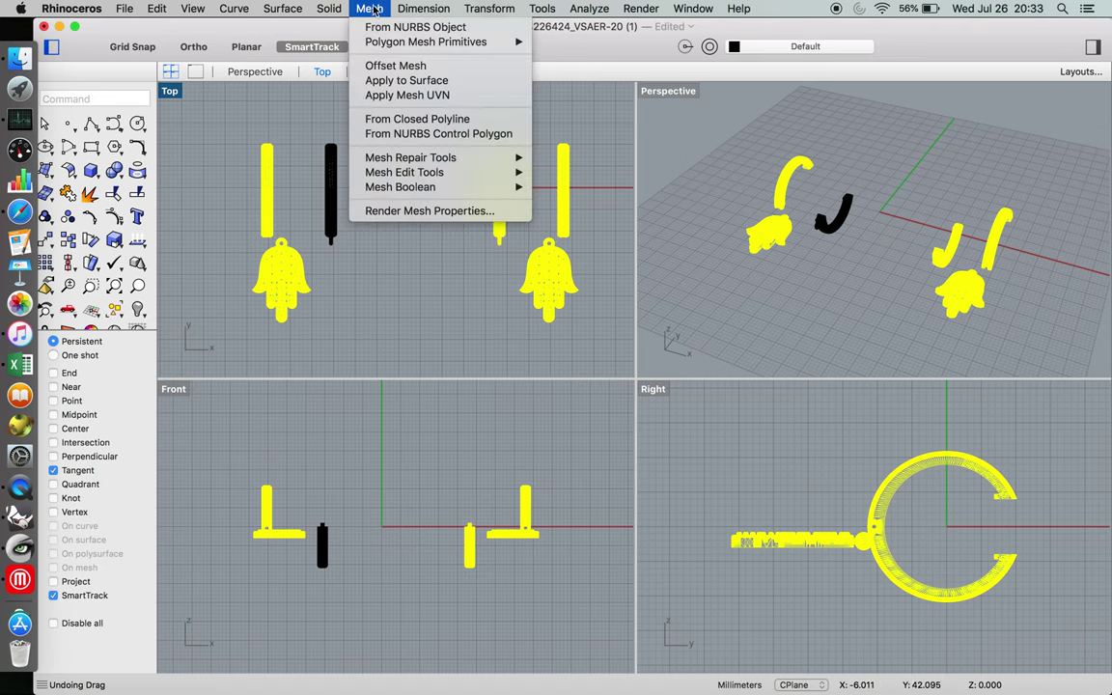
mouse_move(383, 168)
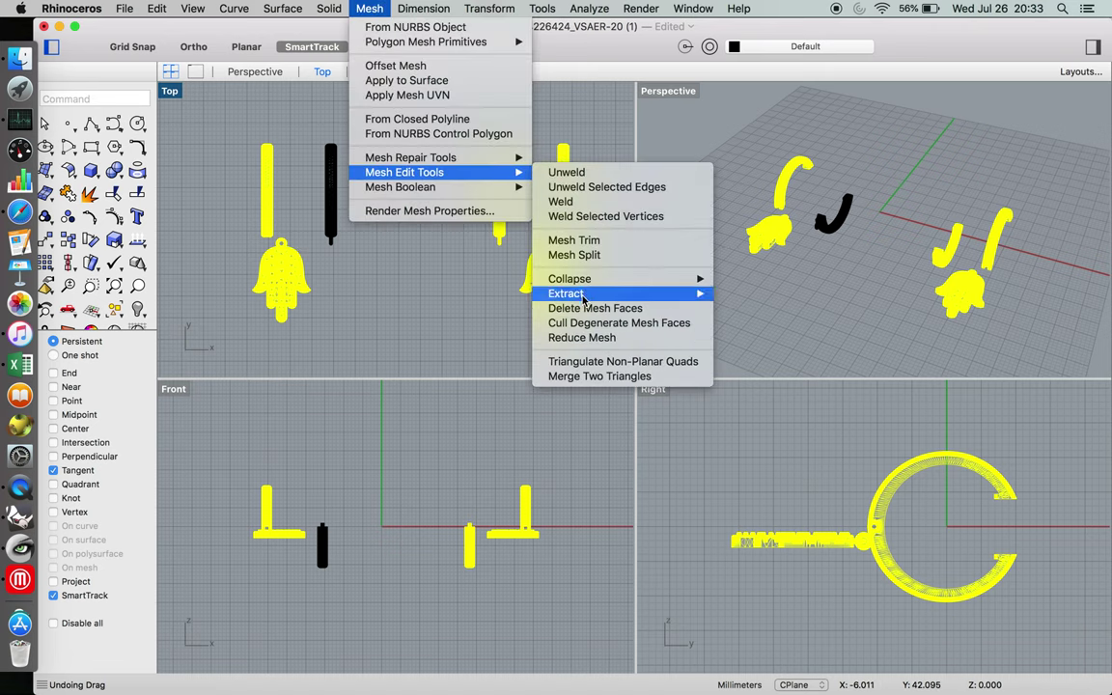
mouse_move(584, 295)
click(743, 362)
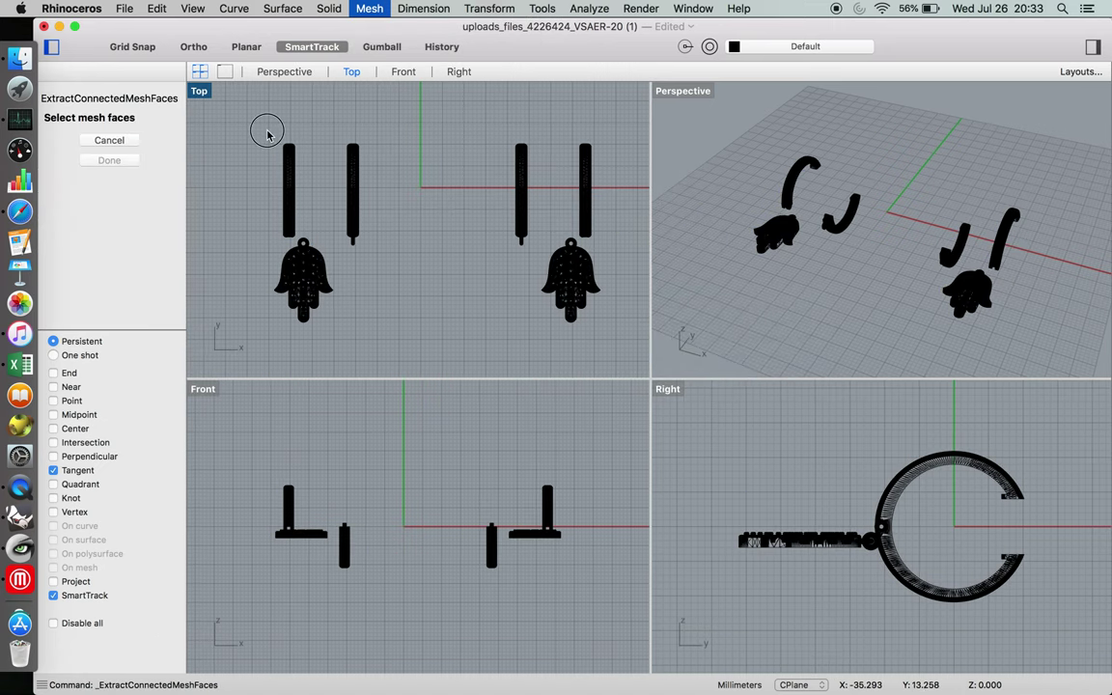
drag(268, 131, 300, 247)
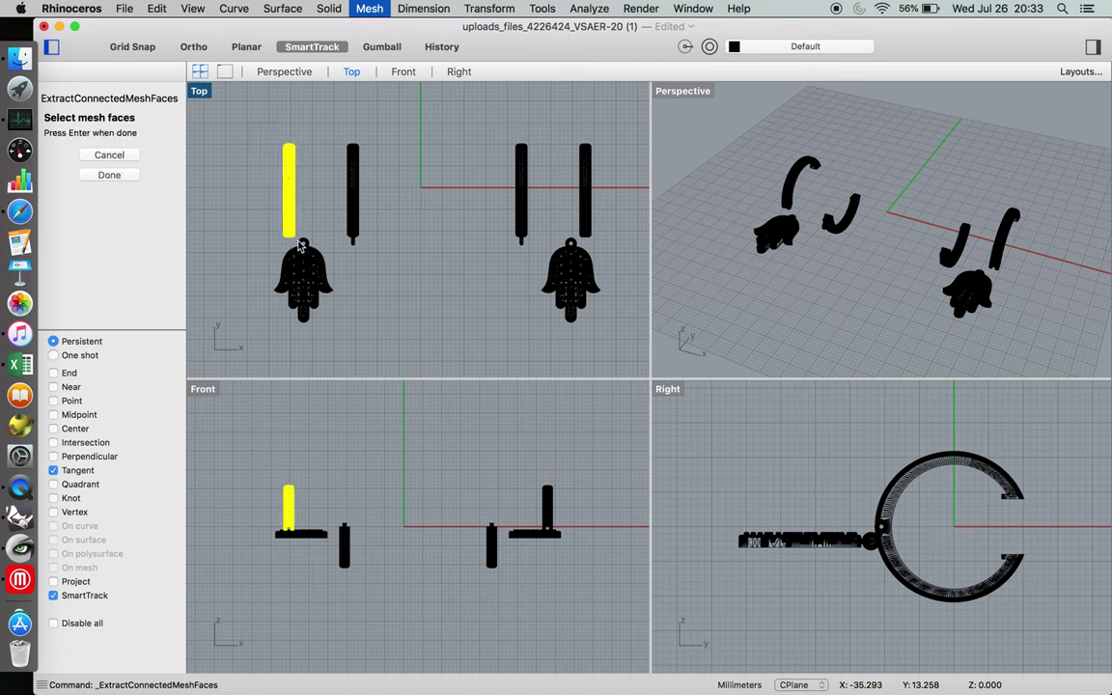
click(123, 175)
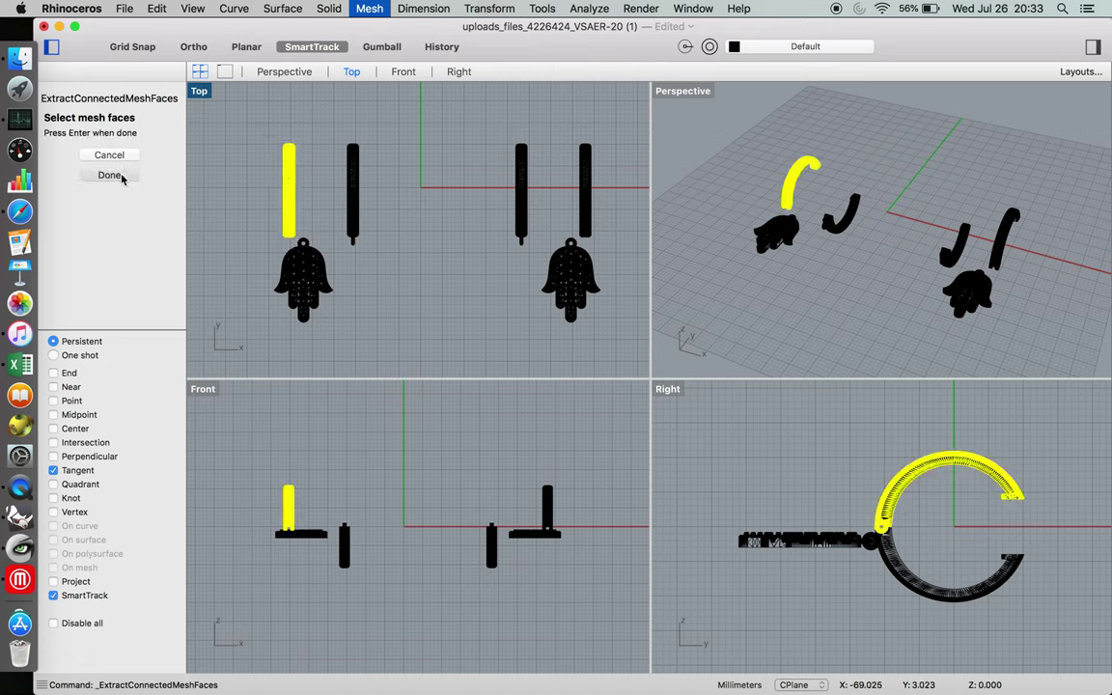
click(576, 281)
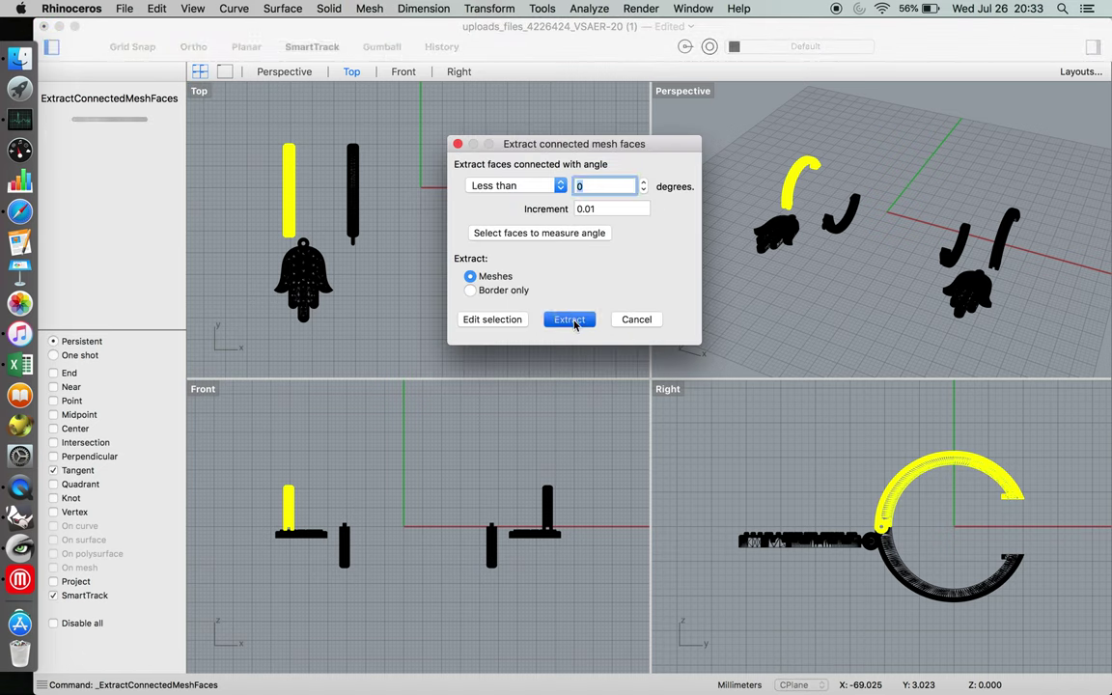
click(572, 321)
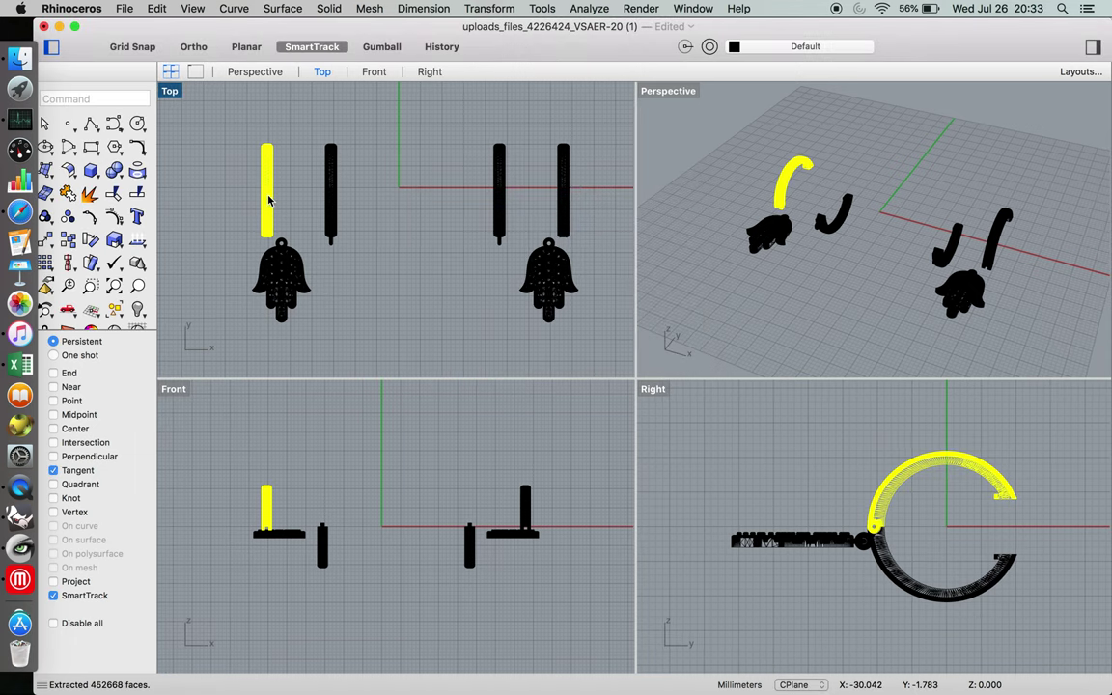
drag(253, 187, 217, 159)
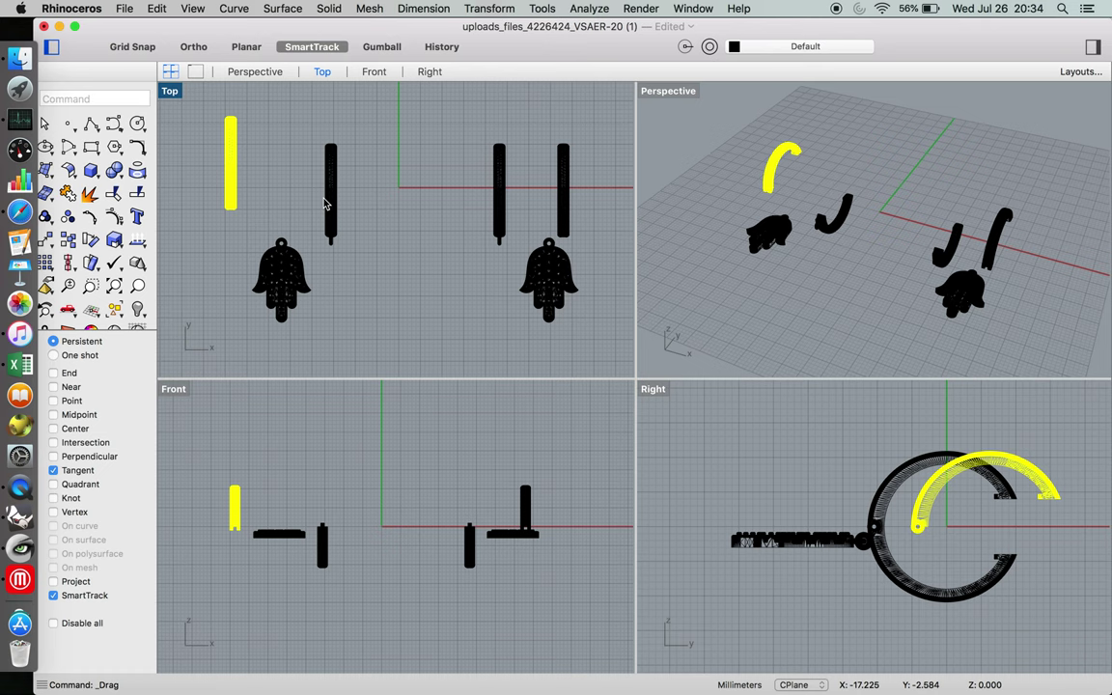
drag(326, 203, 328, 160)
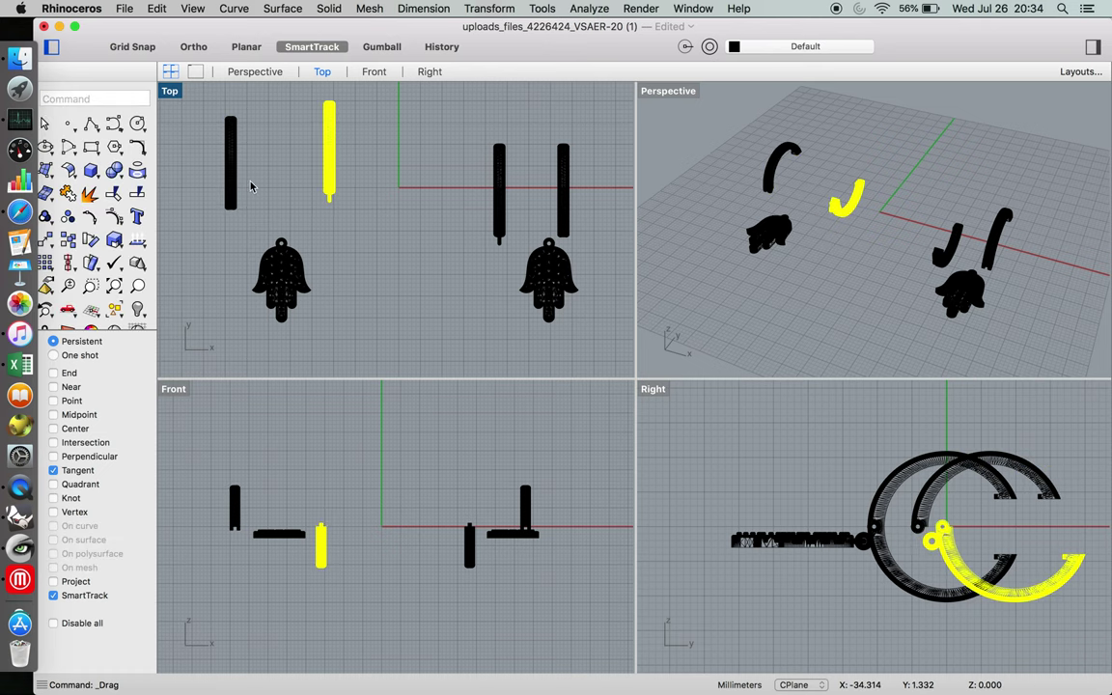
Run Extract Connected on the left hamsa's faces to open the settings at less than 0 degrees
click(369, 8)
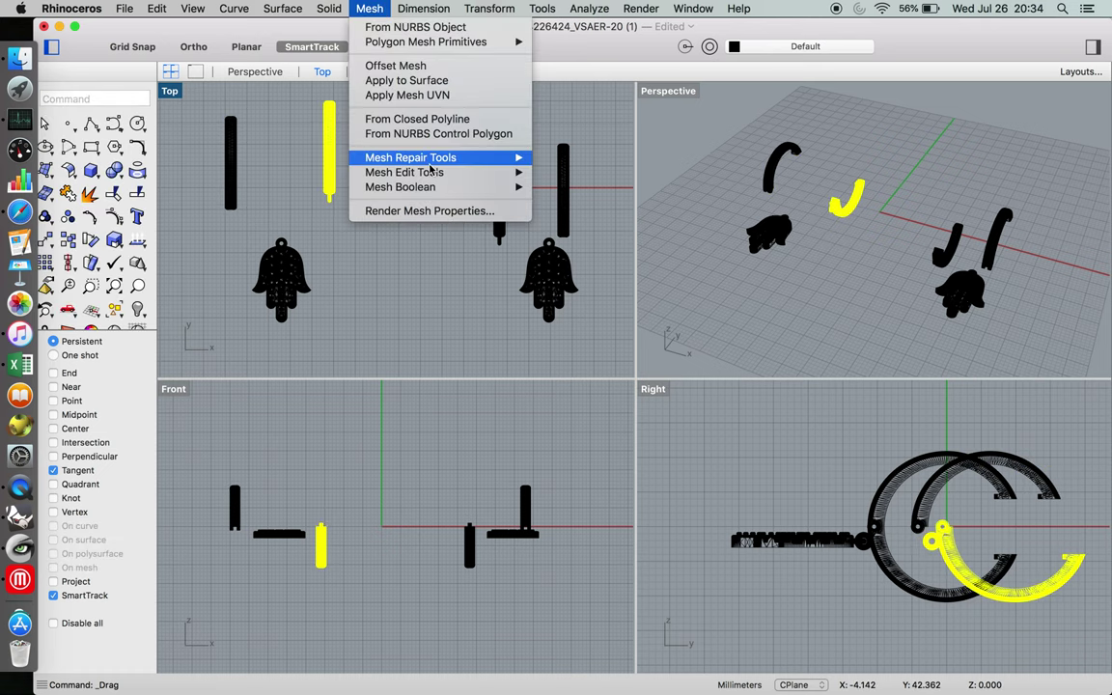
mouse_move(433, 176)
mouse_move(589, 278)
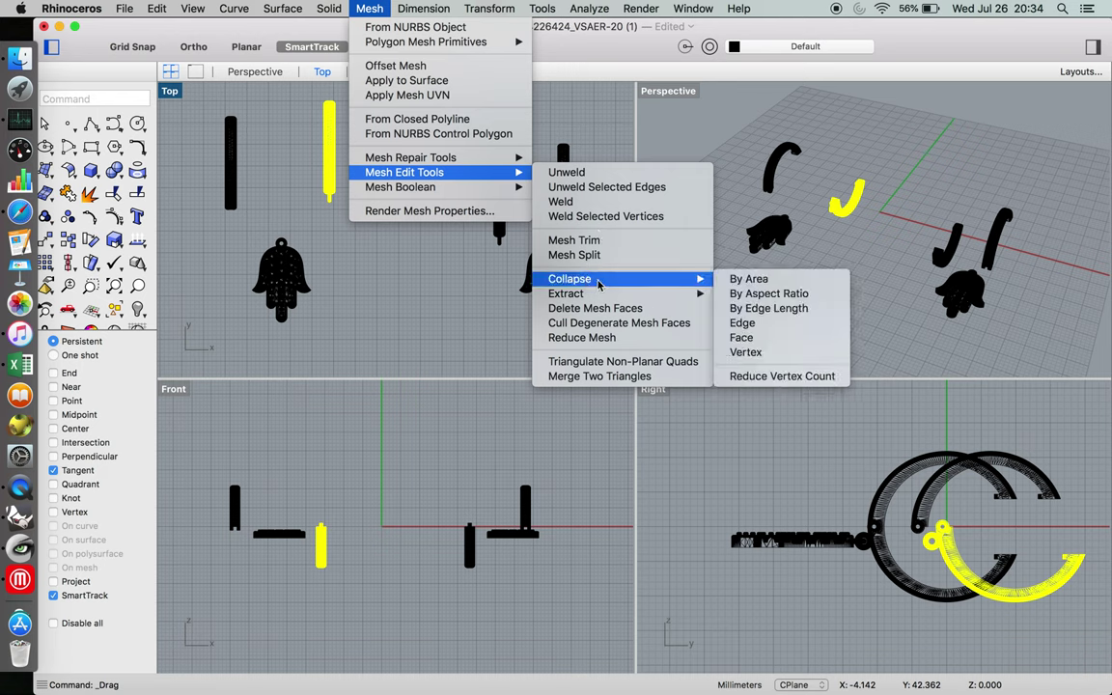
mouse_move(670, 300)
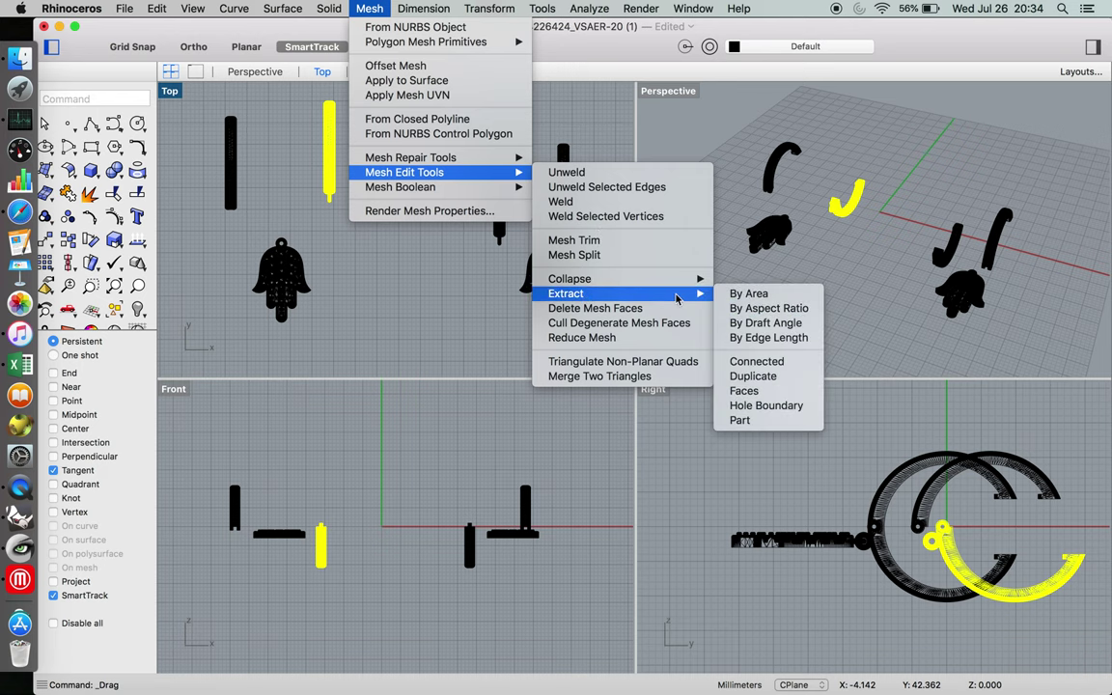
click(756, 362)
drag(265, 231, 356, 341)
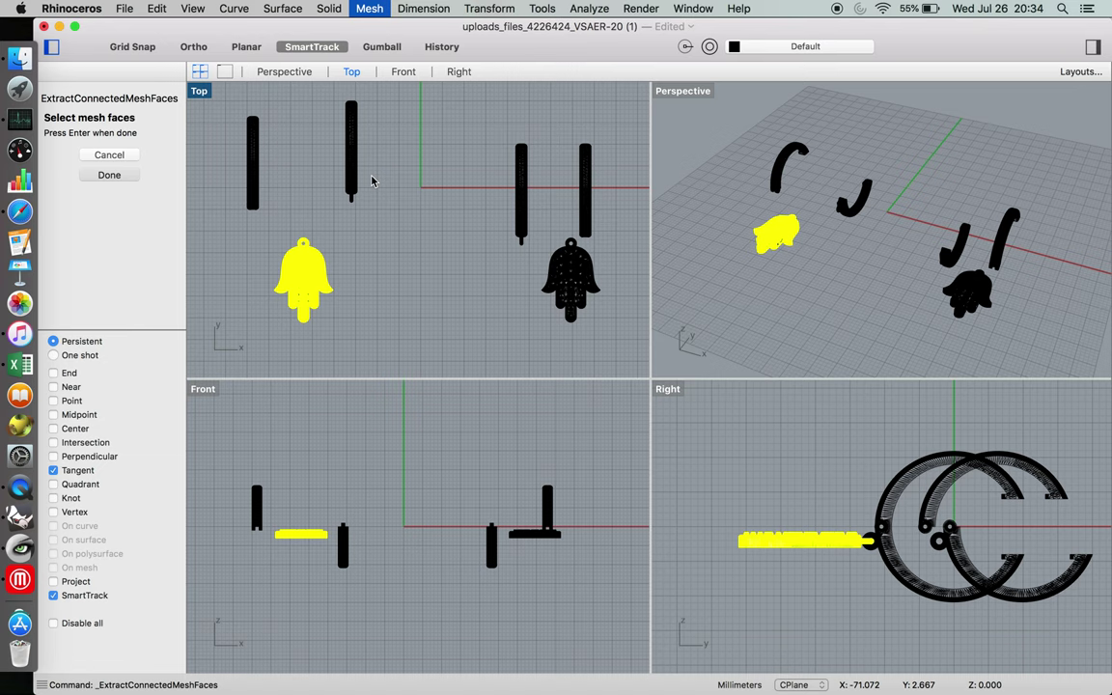
key(Return)
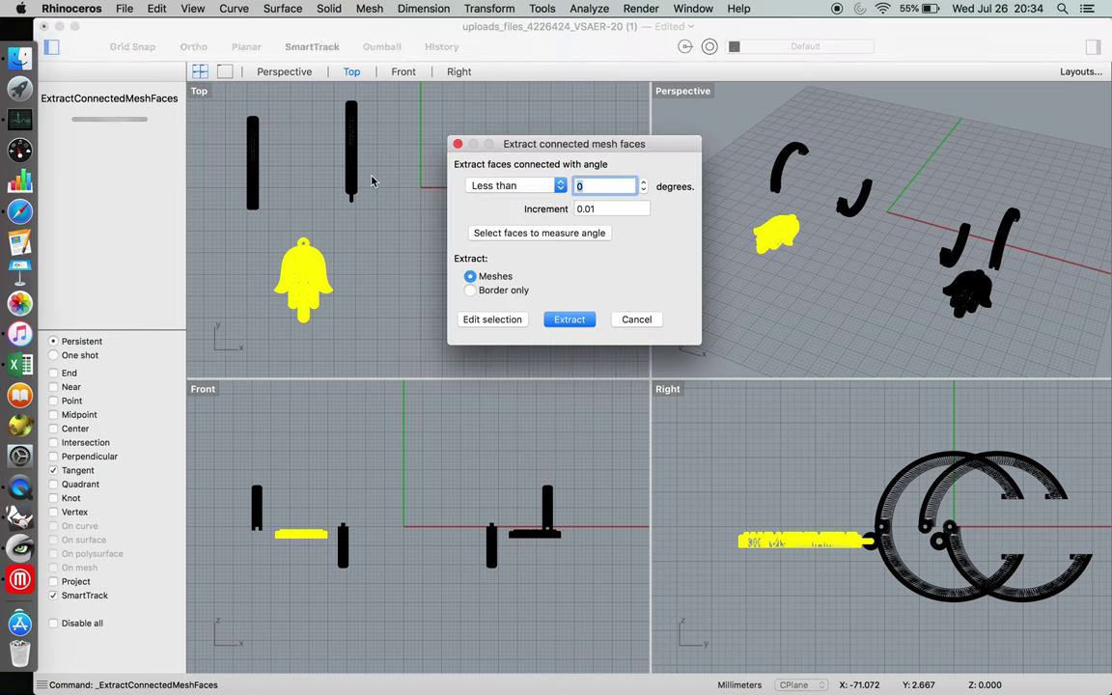
Extract the left hamsa as a mesh and delete the right earring's parts
click(571, 319)
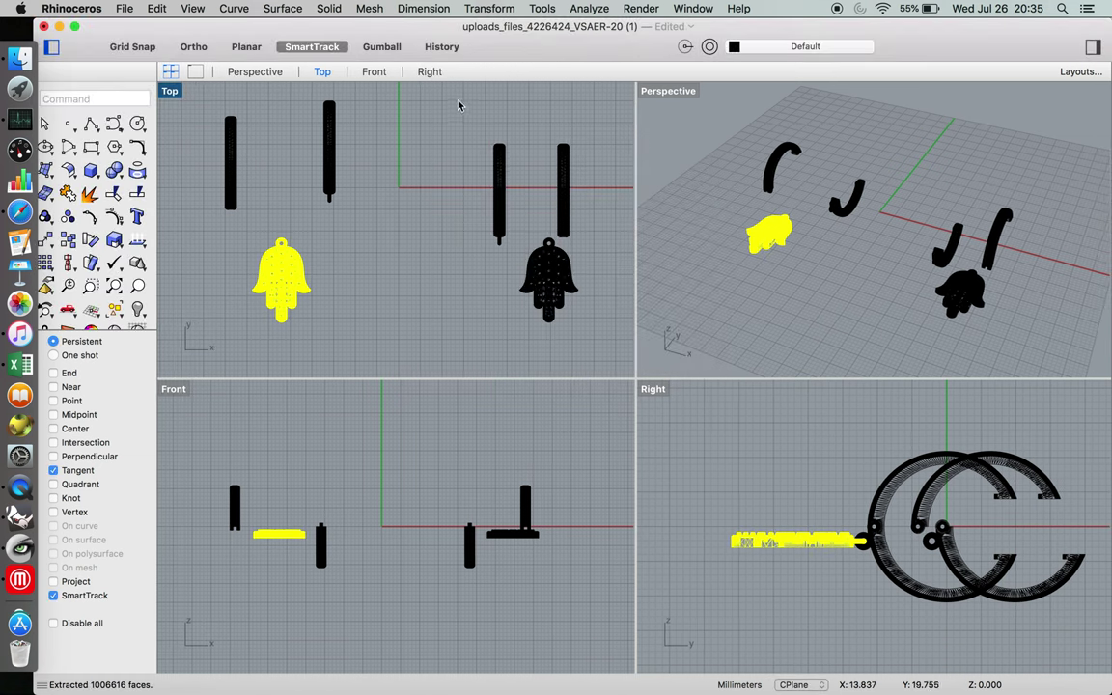
drag(467, 119, 618, 332)
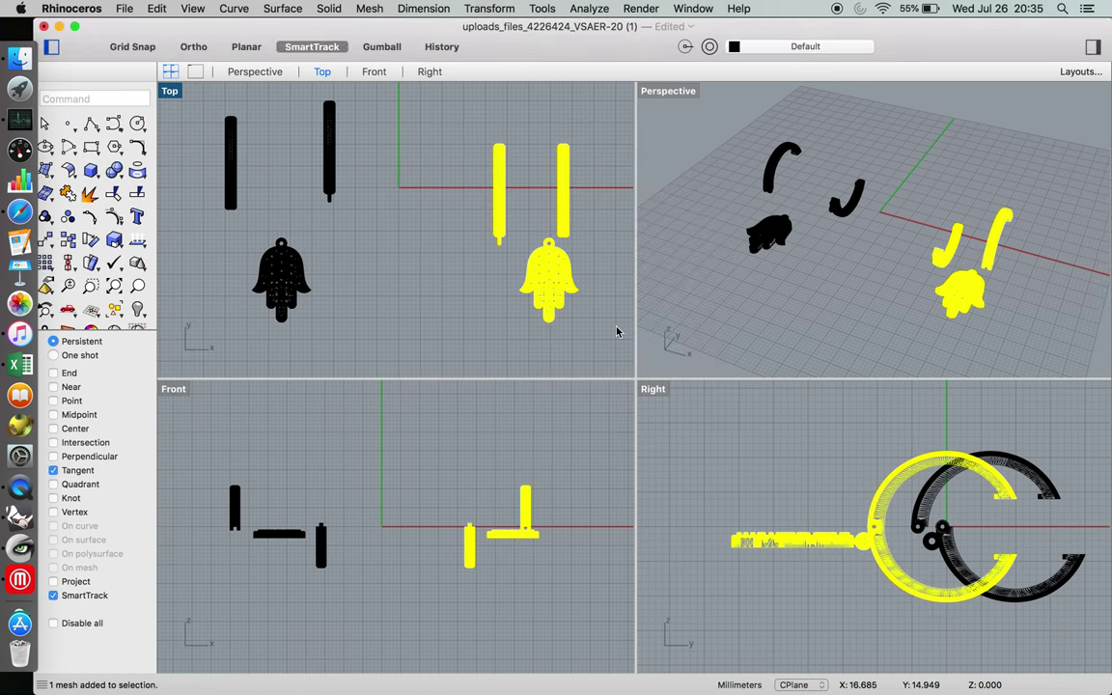
key(Delete)
Delete both hoop pieces and drag the hamsa onto the origin in Top and Front views
click(329, 145)
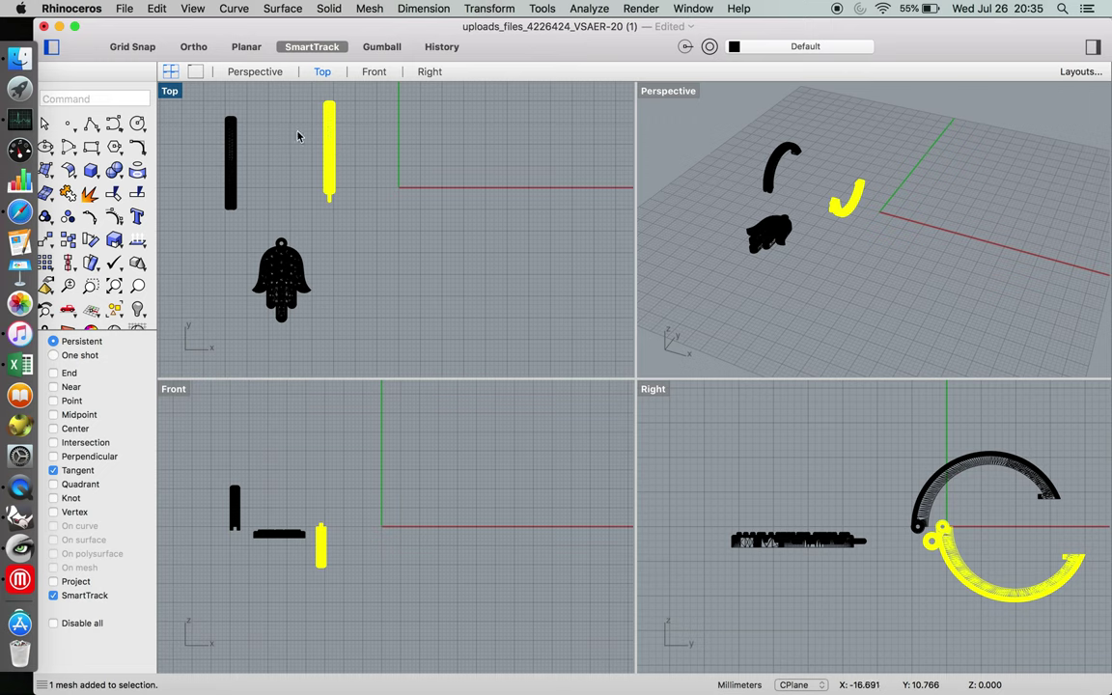
click(231, 169)
shift+click(331, 168)
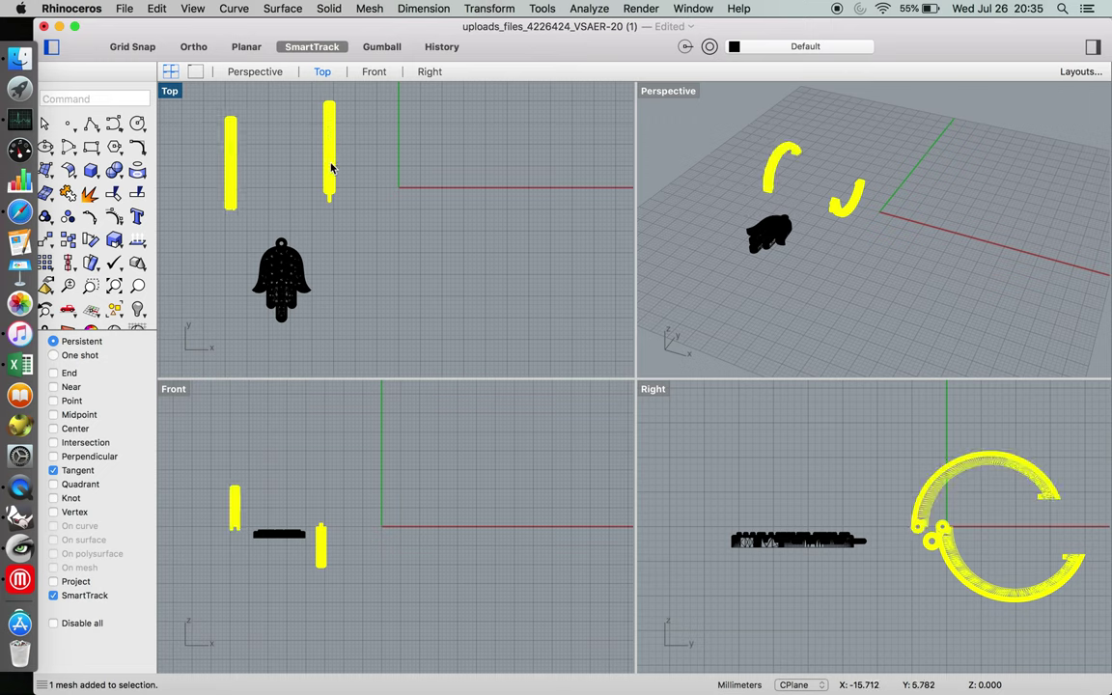
key(Delete)
drag(279, 273, 396, 189)
drag(384, 534, 385, 524)
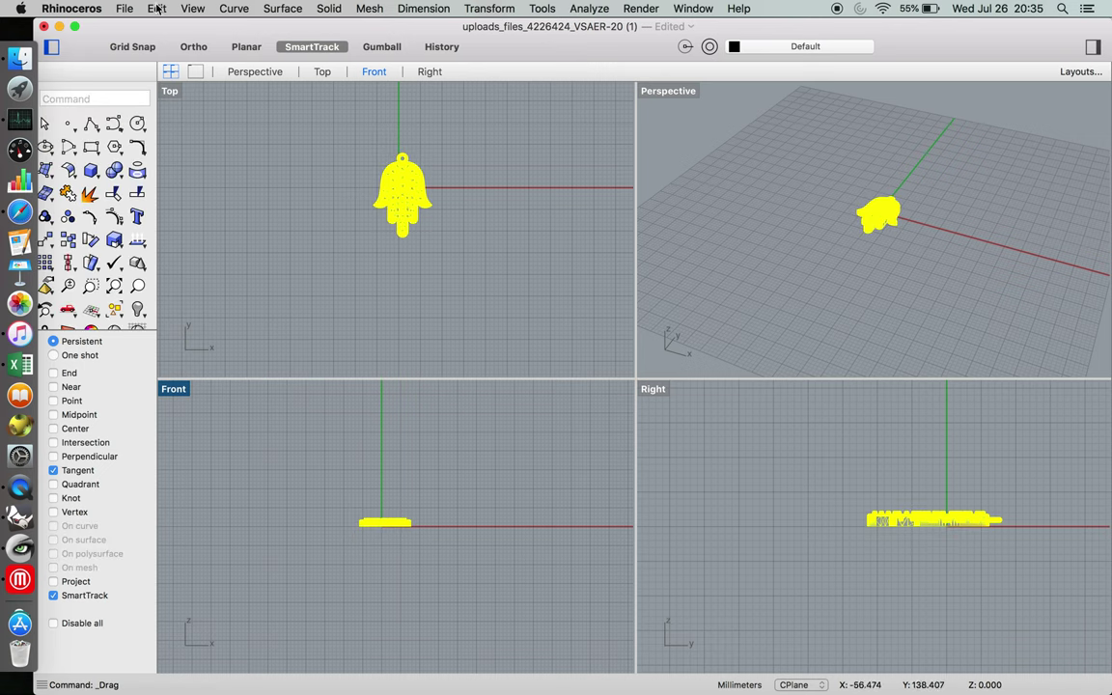
Export the hamsa to the Desktop as the ASCII STL file EarringPartC.stl
click(125, 8)
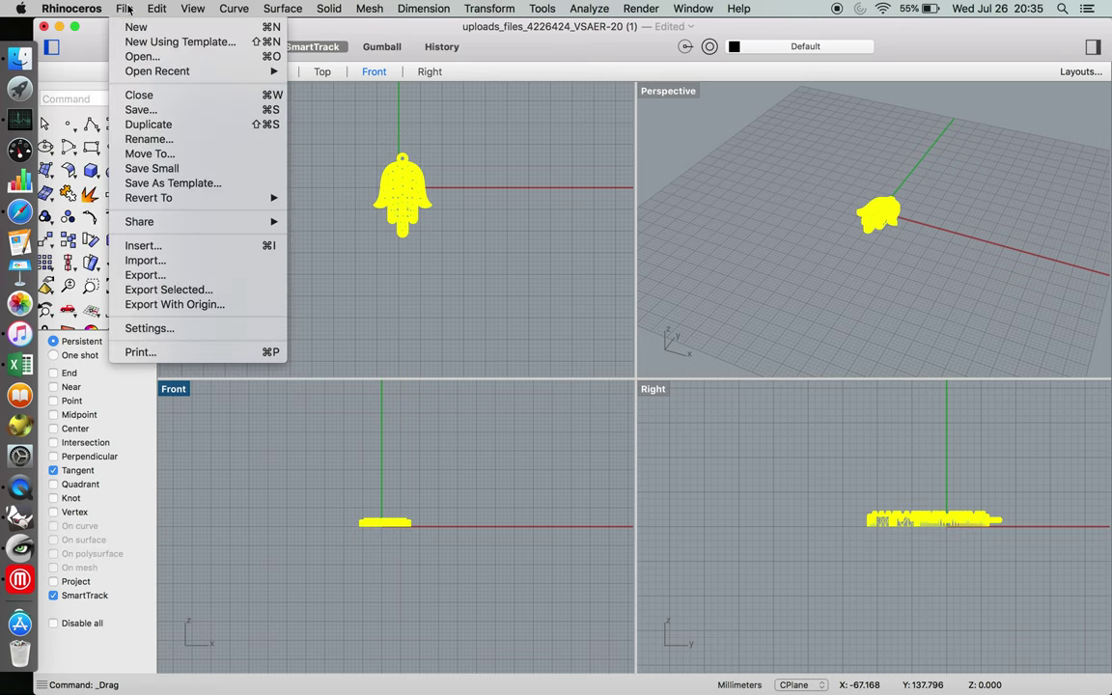
click(193, 277)
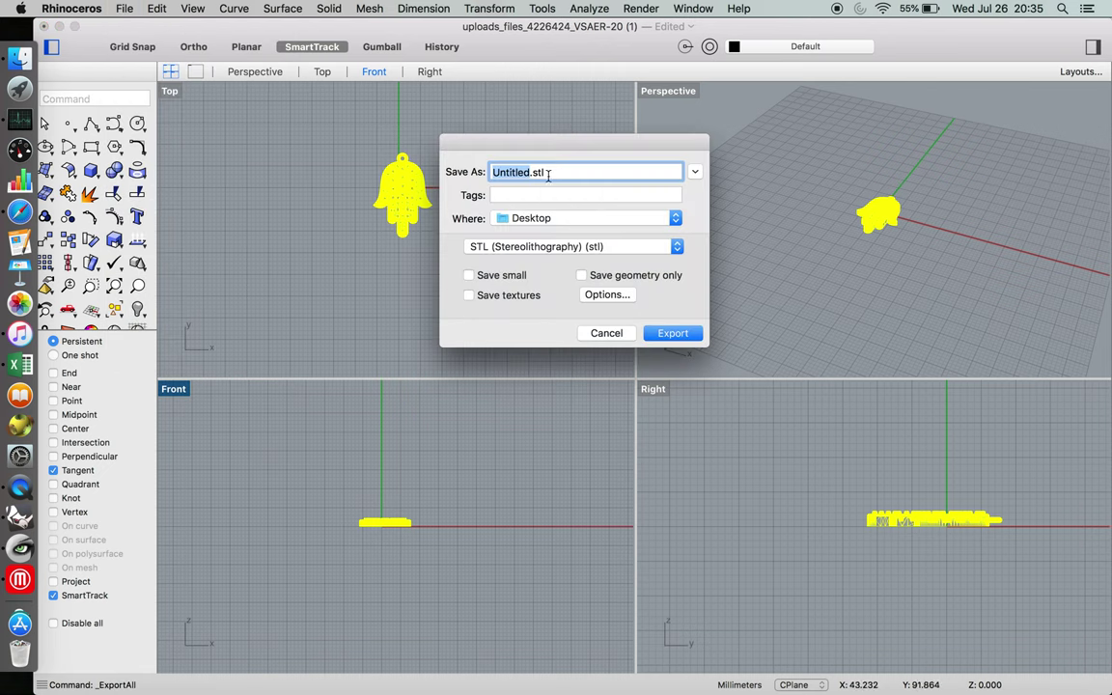
text(EarringP)
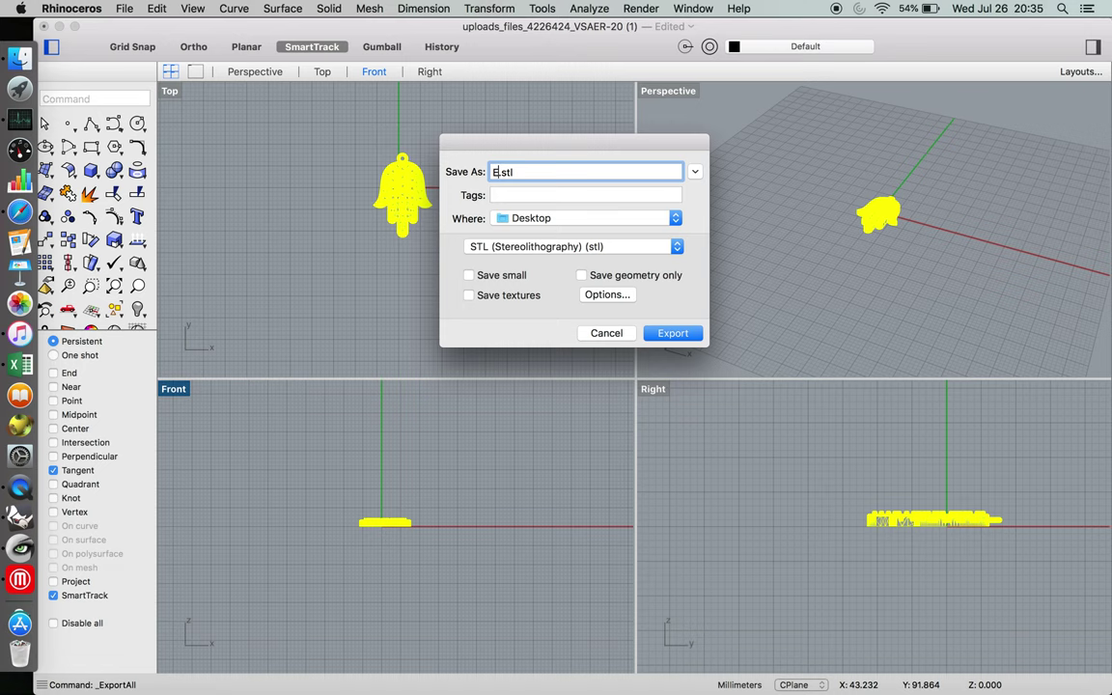
text(artC)
click(678, 337)
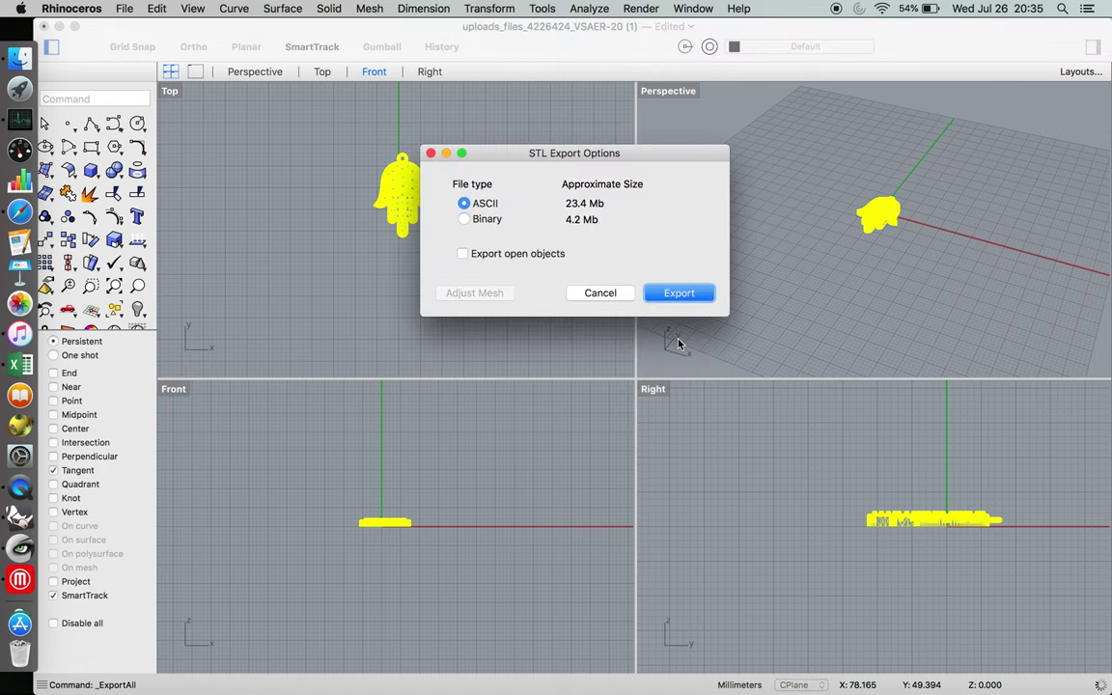
click(676, 294)
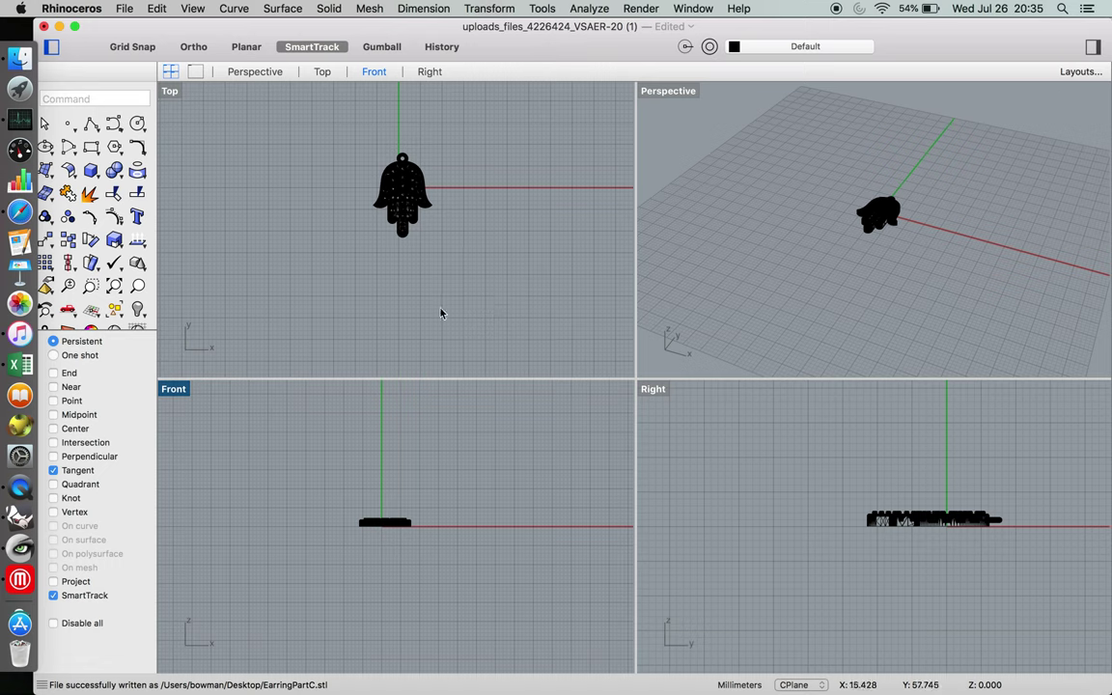
Undo back to all parts, delete the hamsa and one hoop, and move the J-shaped hoop to the origin
key(super+z)
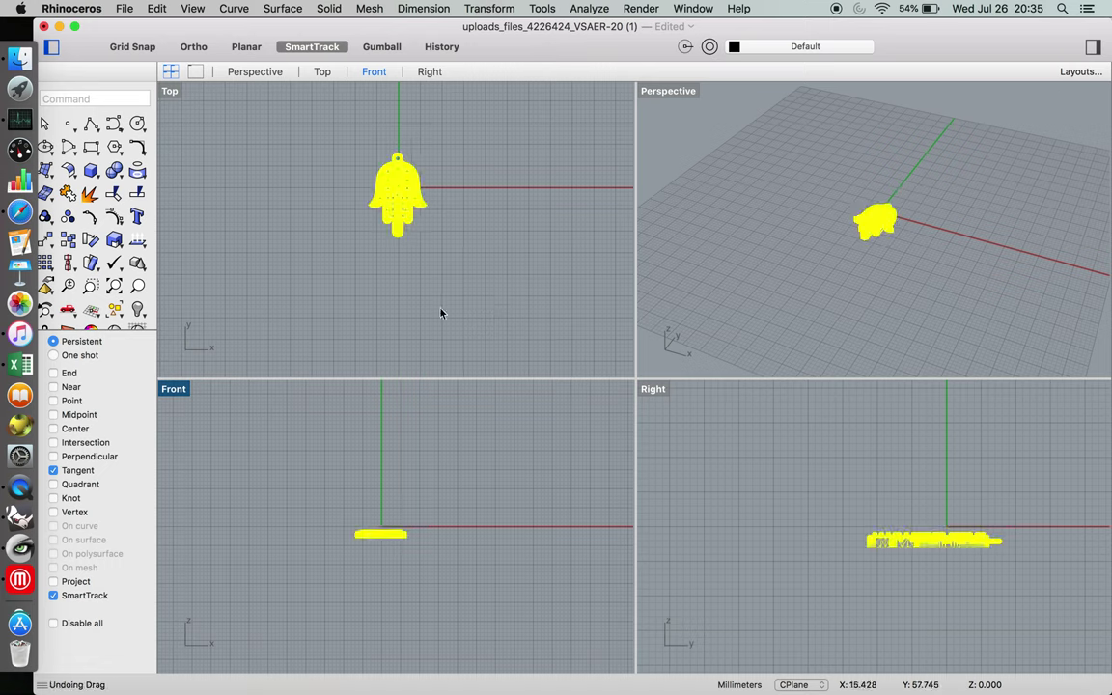
key(super+z)
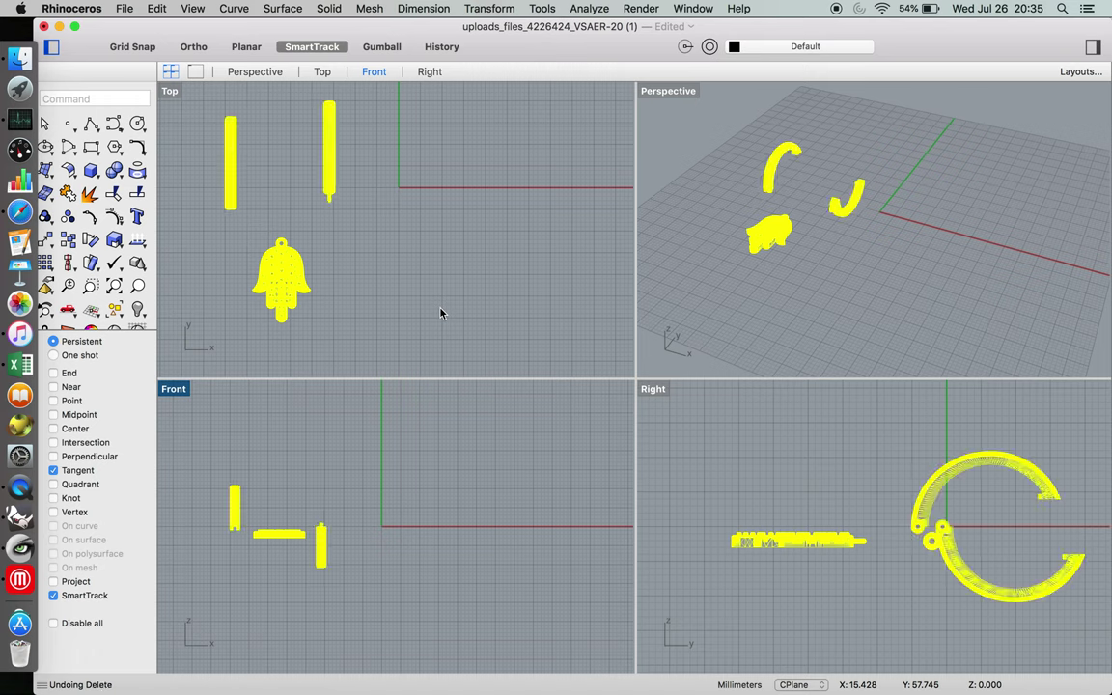
key(Escape)
click(280, 280)
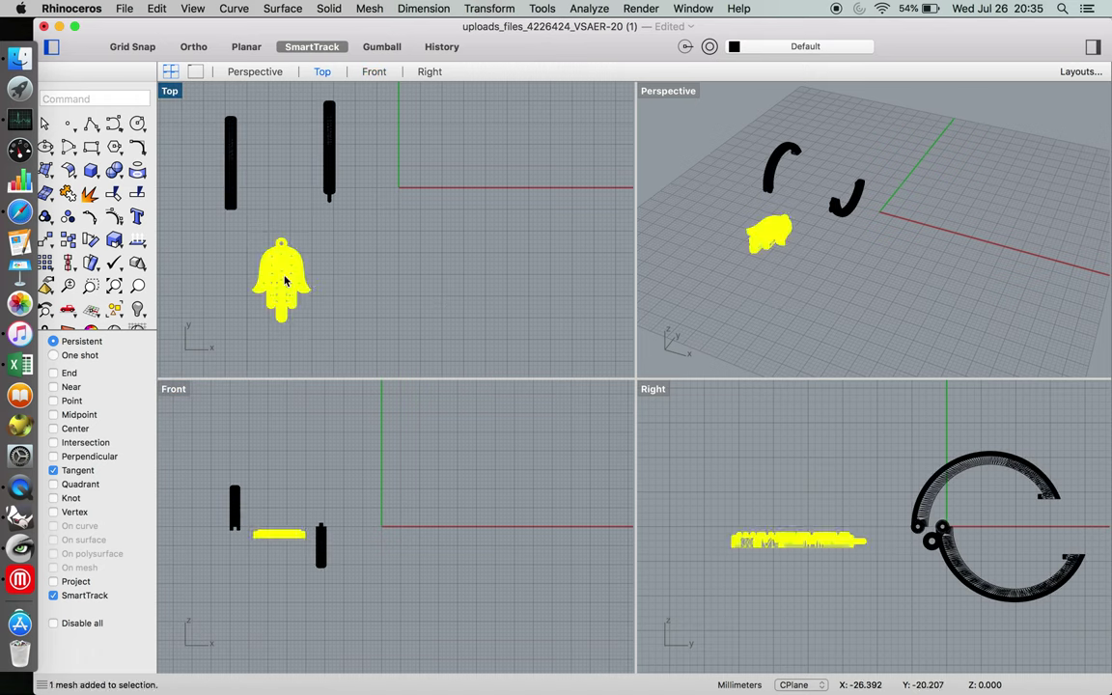
key(Delete)
click(229, 189)
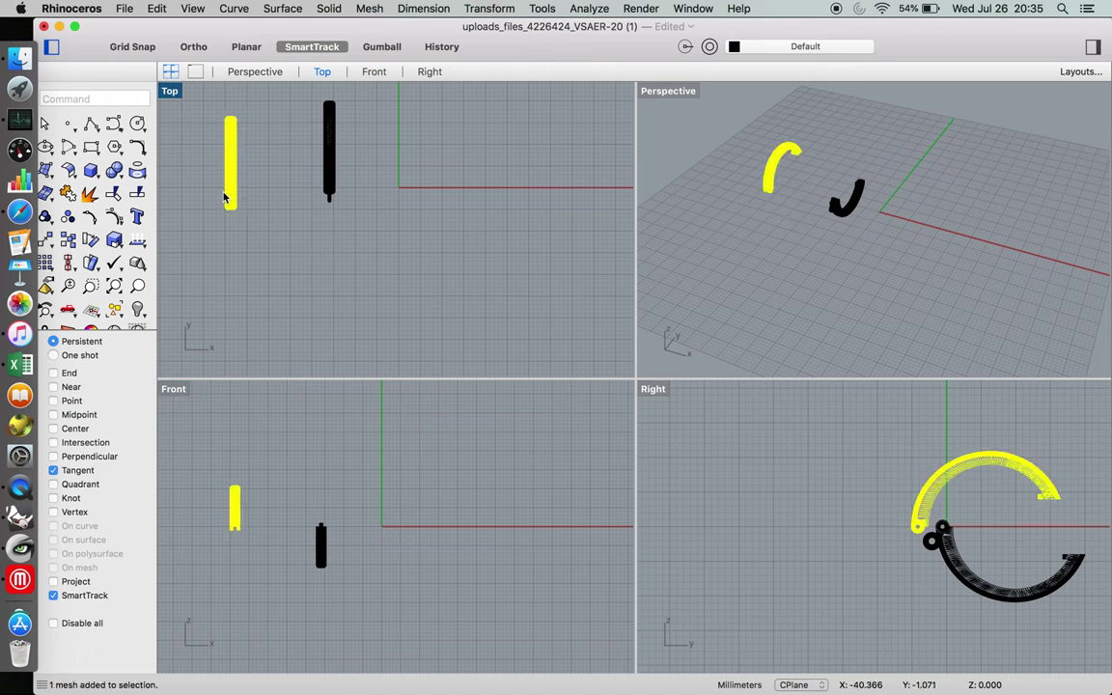
key(Delete)
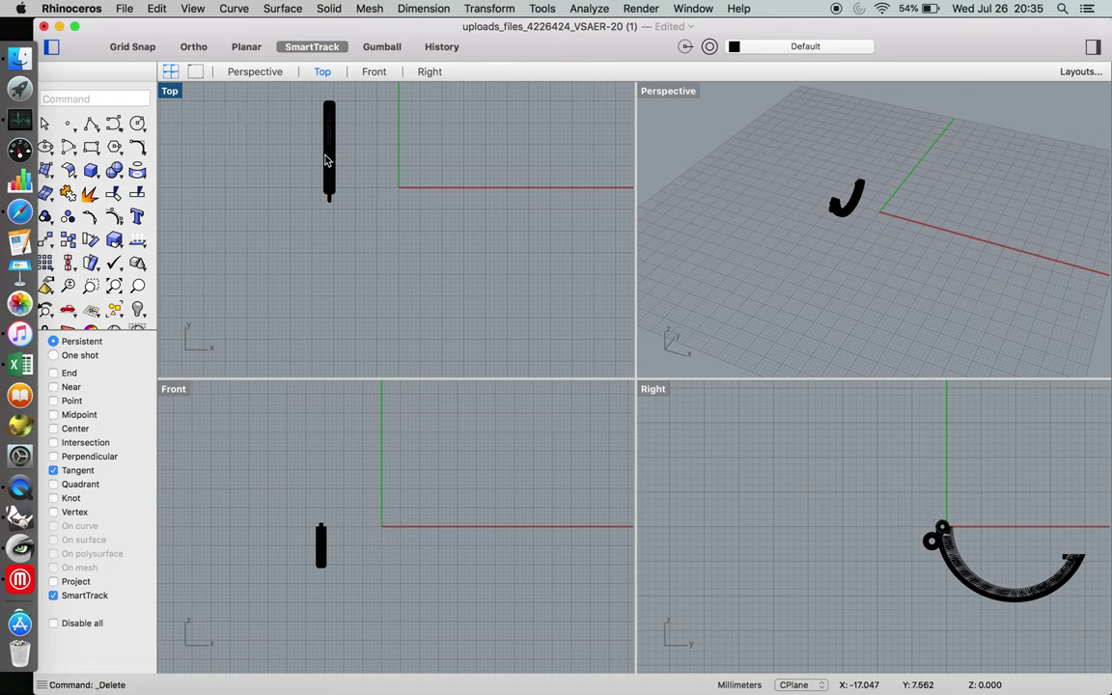
drag(326, 156, 398, 199)
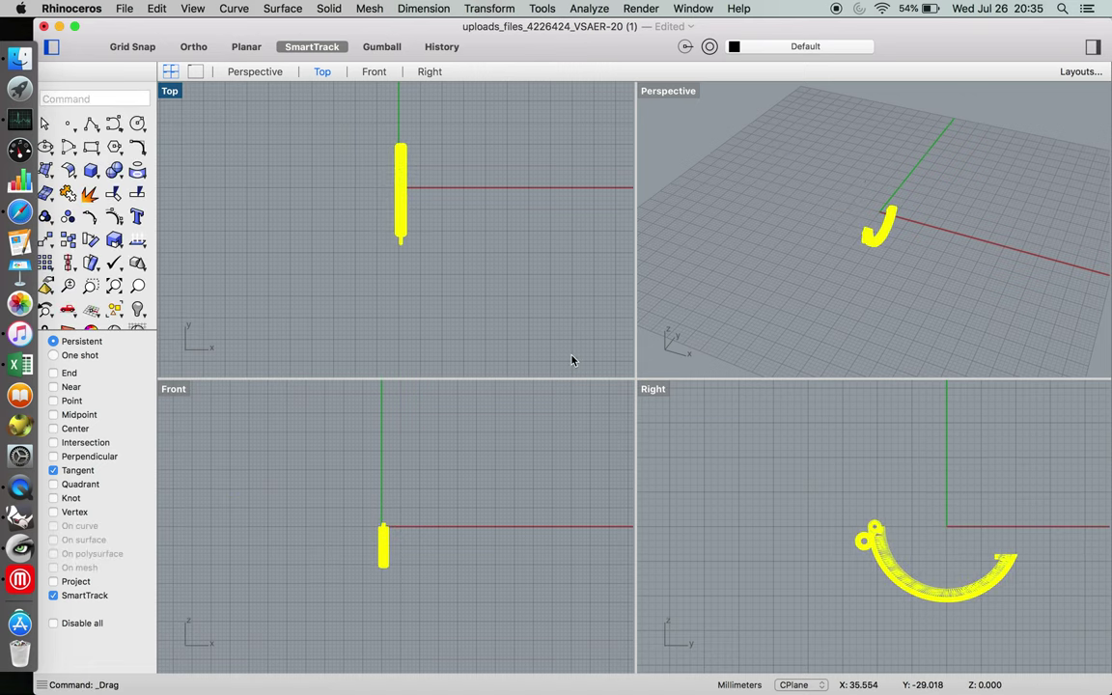
drag(382, 545, 383, 522)
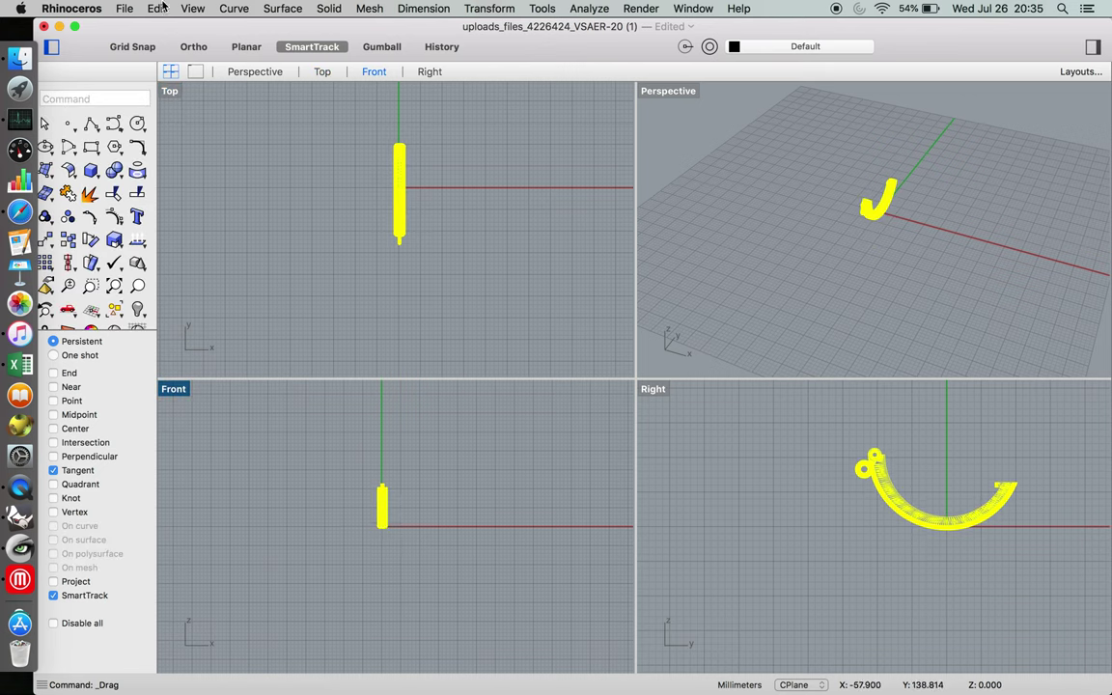
Export the hoop piece to the Desktop as EarringPartA.stl with default STL options
click(125, 9)
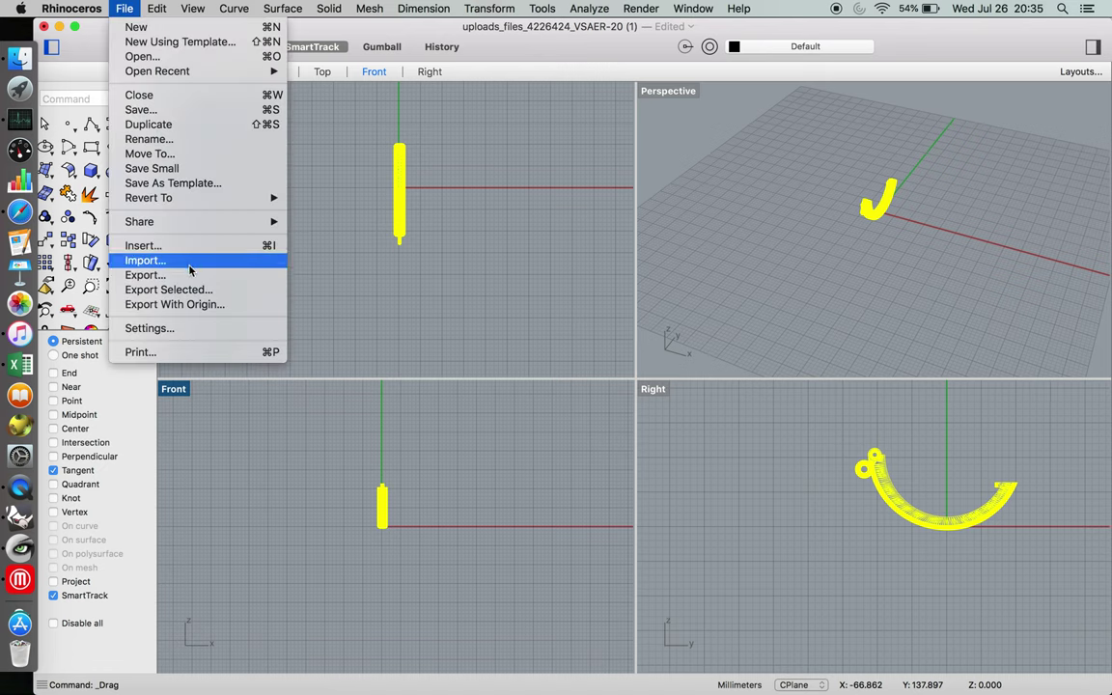
click(189, 279)
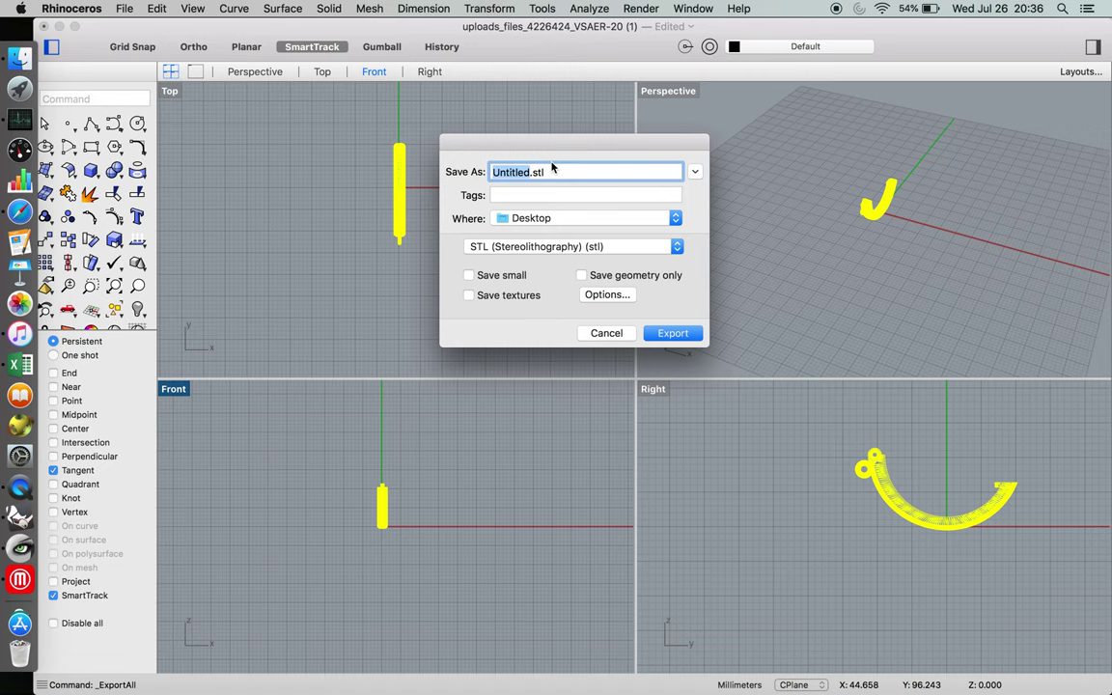
text(EarringP)
key(BackSpace)
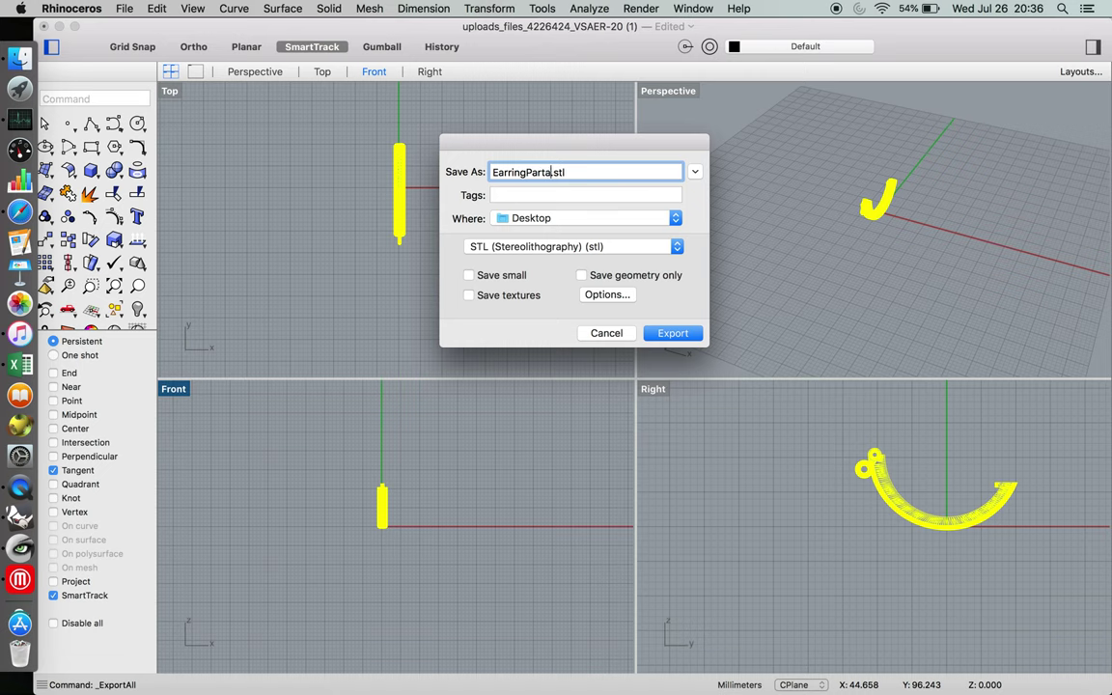
text(A)
click(681, 335)
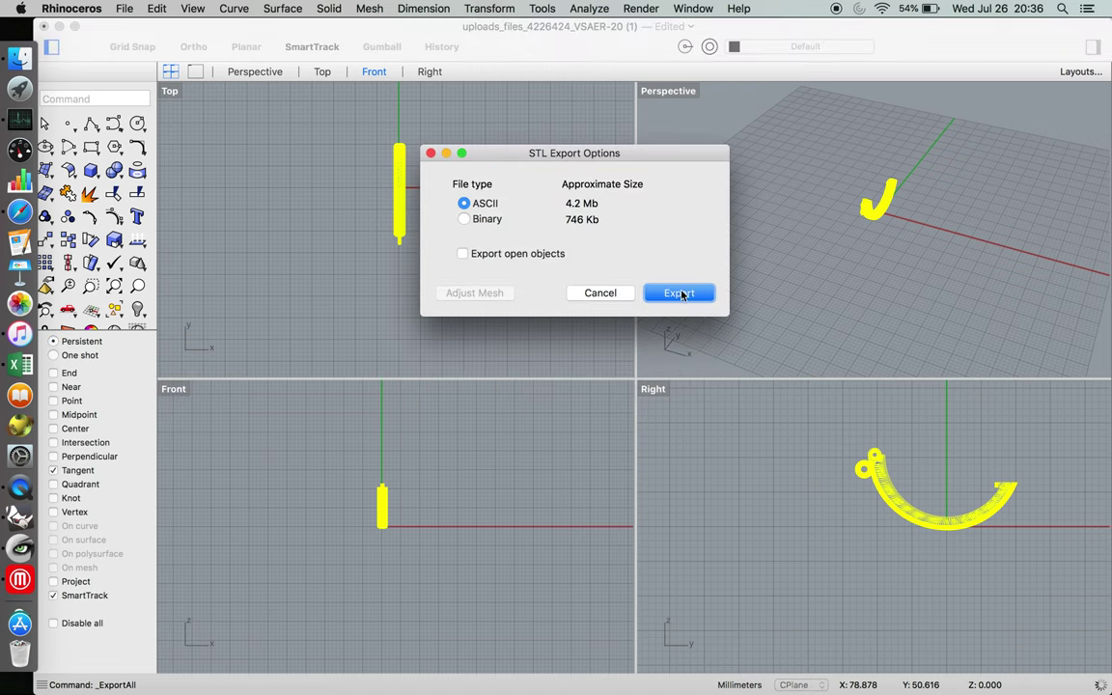
click(681, 293)
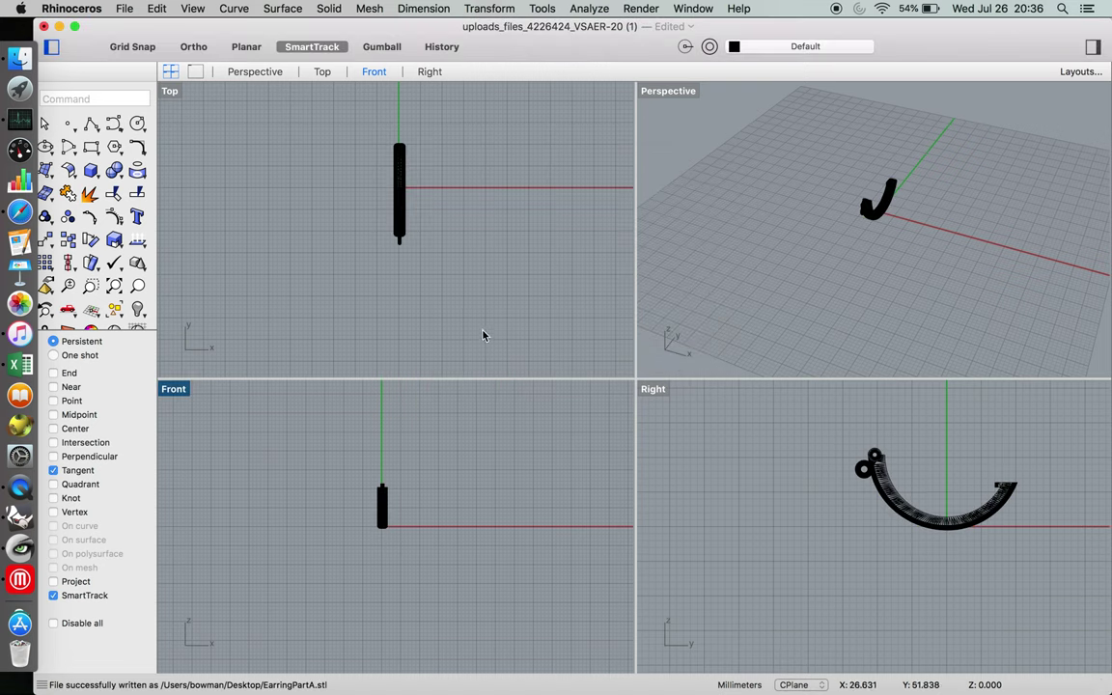
Restore the deleted parts, delete the J-shaped piece and move the curved arc to the origin
key(super+z)
key(super+z)
key(super+z)
key(super+z)
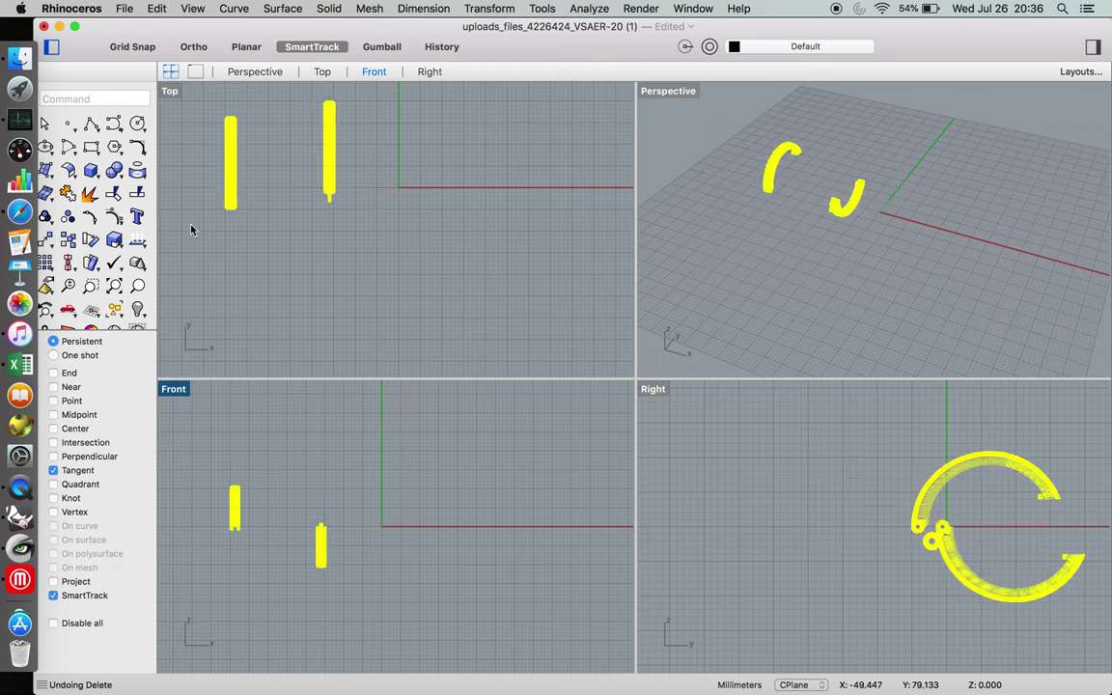
click(347, 171)
click(331, 167)
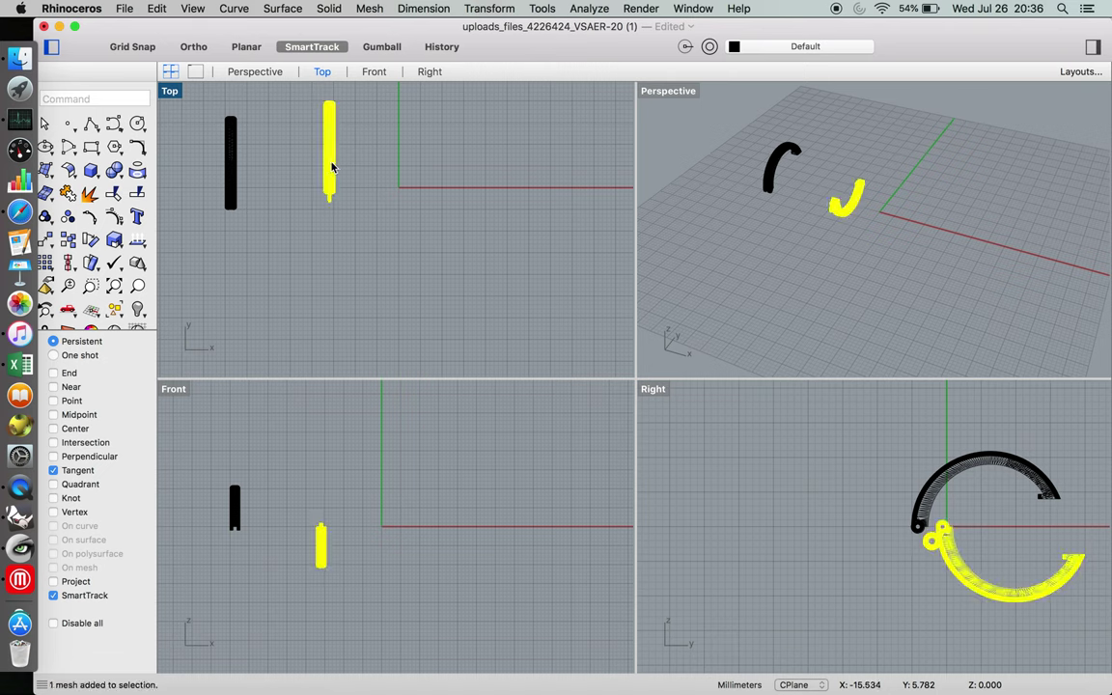
key(Delete)
drag(231, 169, 402, 188)
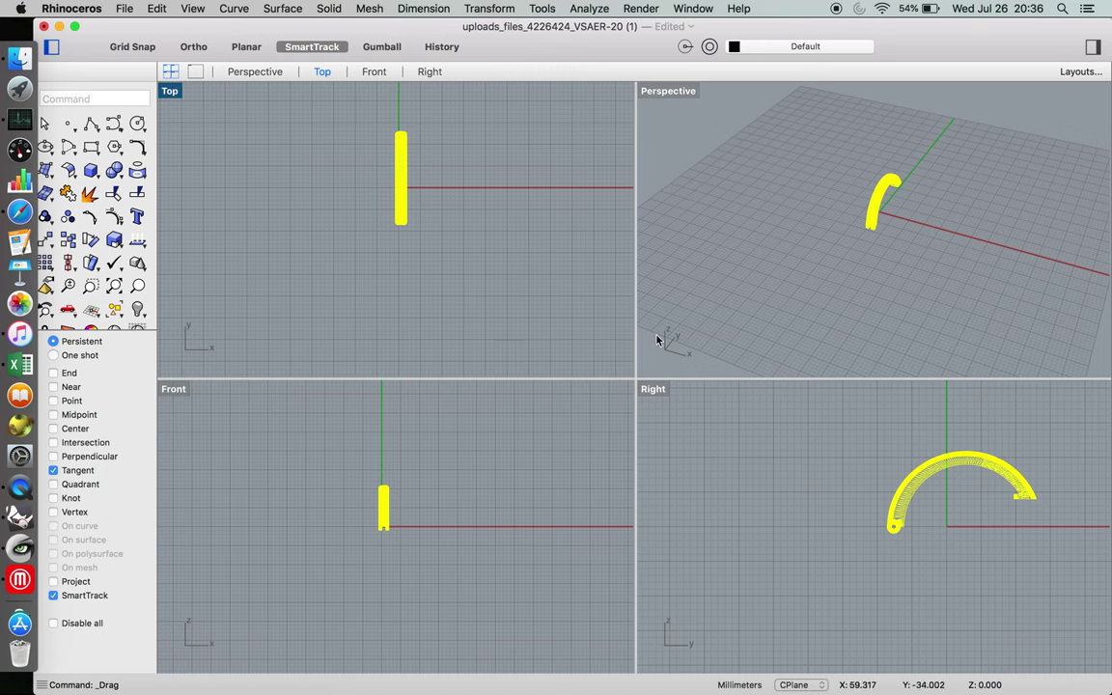
Export the arc to the Desktop as EarringPartB.stl with default STL options
click(124, 8)
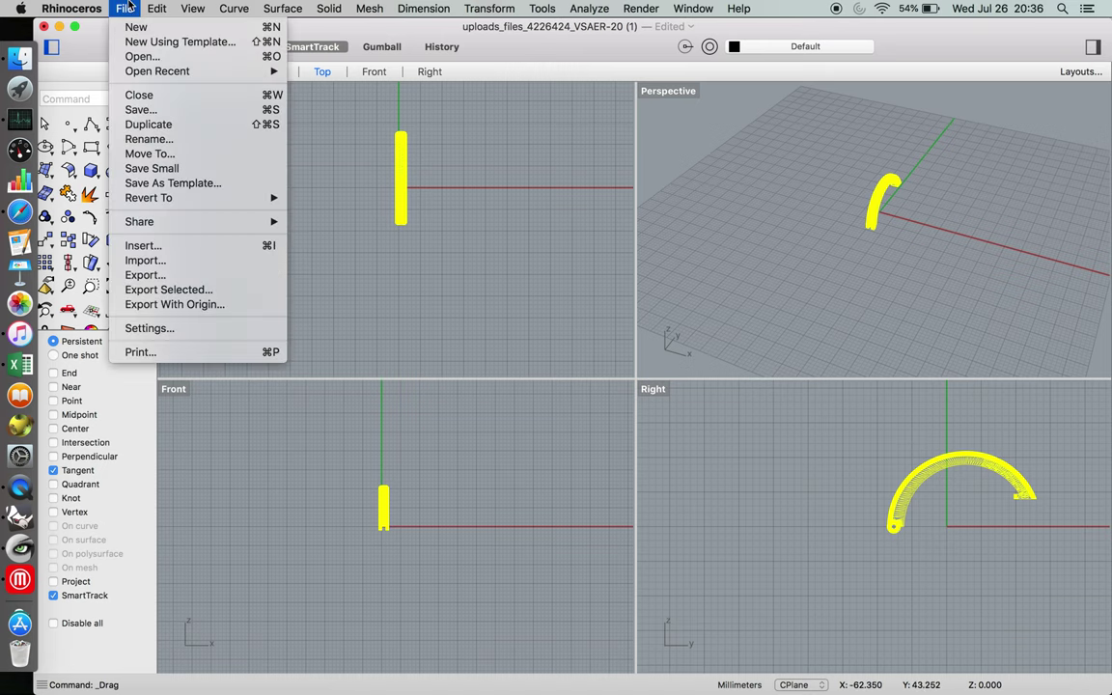
click(190, 278)
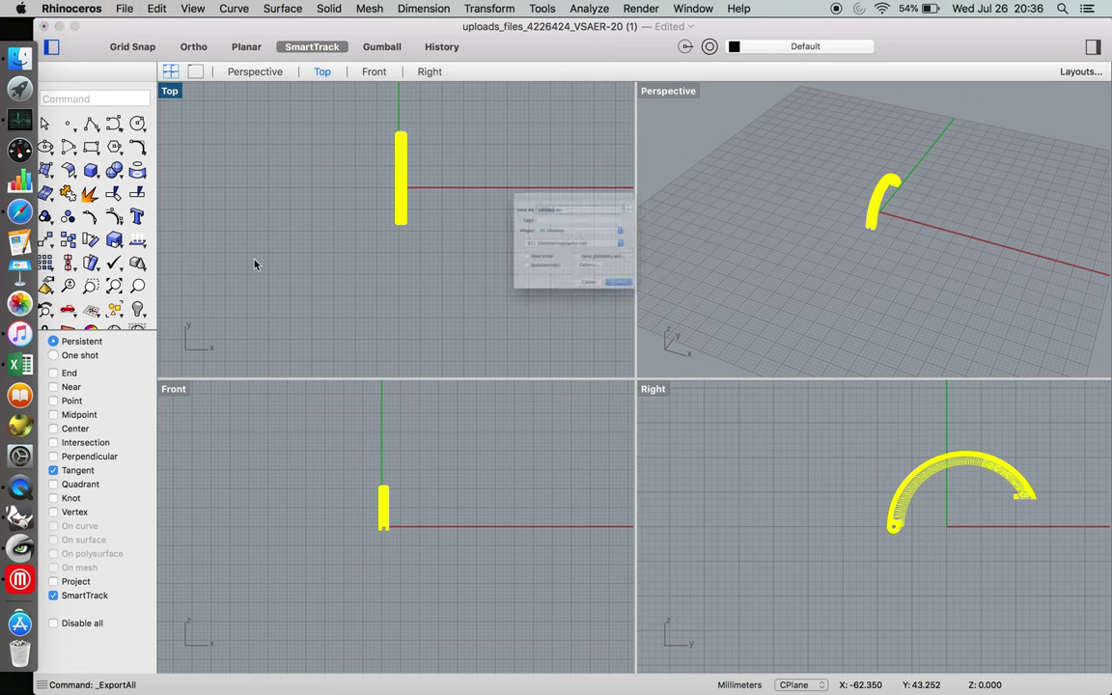
text(EarringPartB.stl)
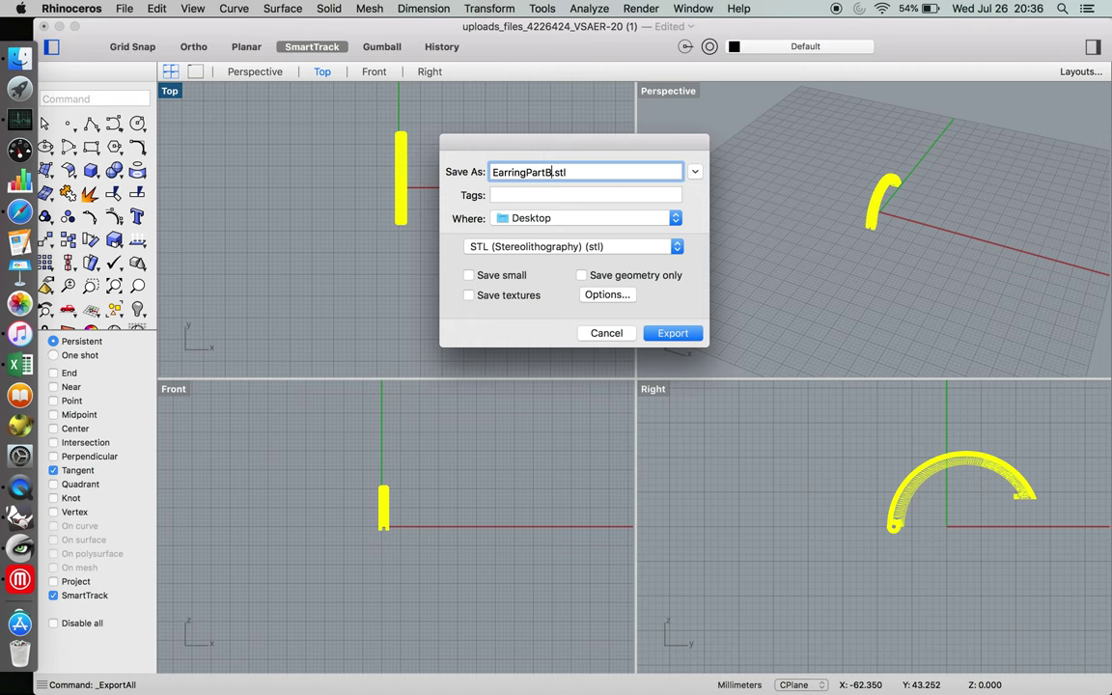
key(Return)
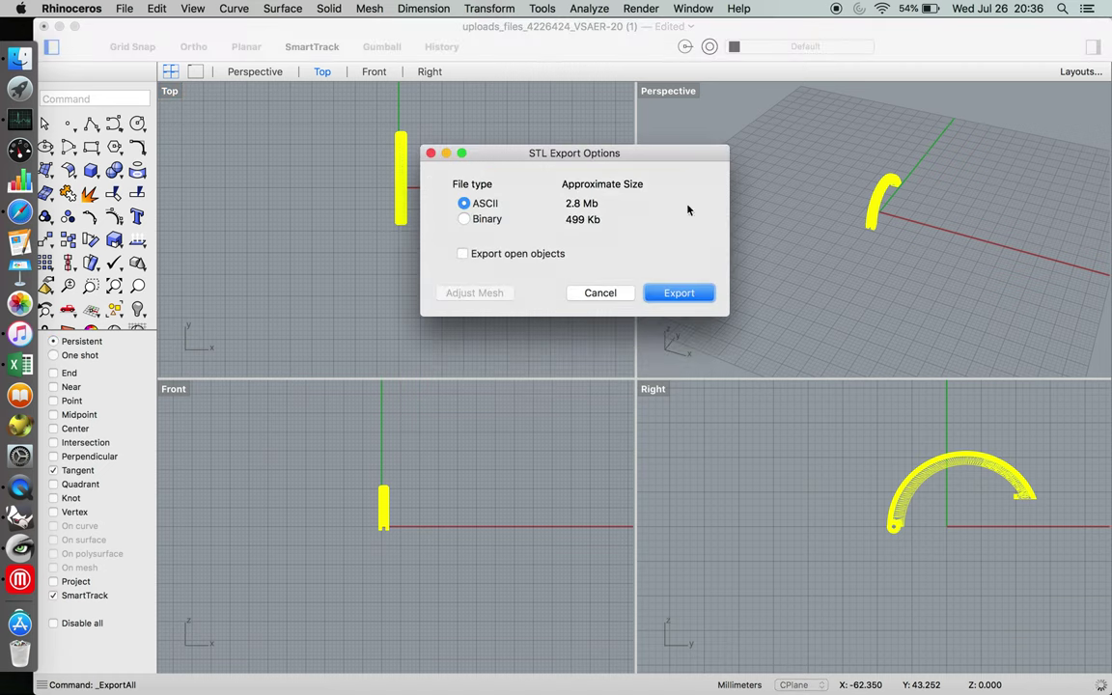
click(679, 292)
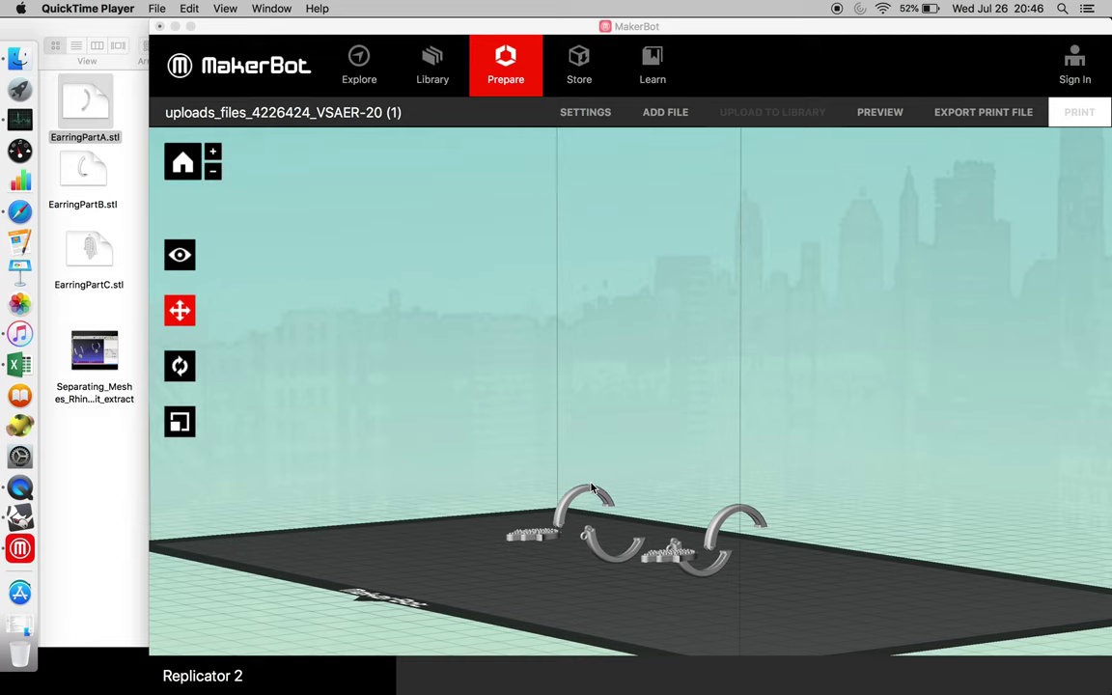
Select all the earring models on the plate from a top-down view
click(180, 255)
drag(204, 299, 422, 566)
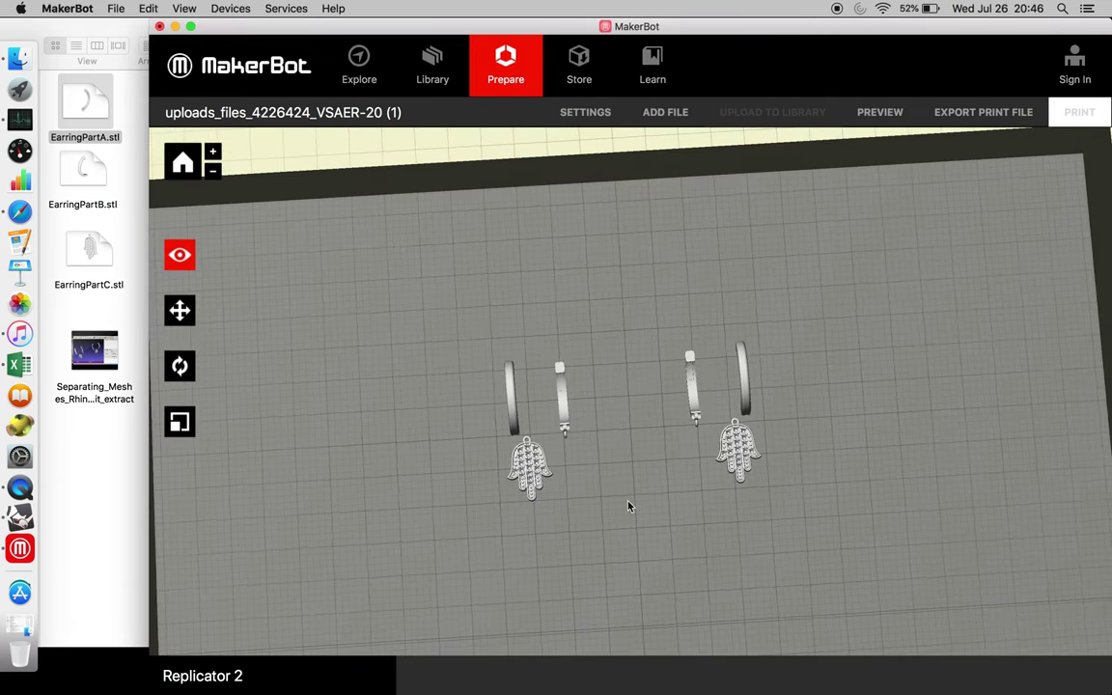
click(690, 413)
drag(692, 404, 323, 340)
Shift the models, rotate them Y +90°, then delete them from the build plate
key(m)
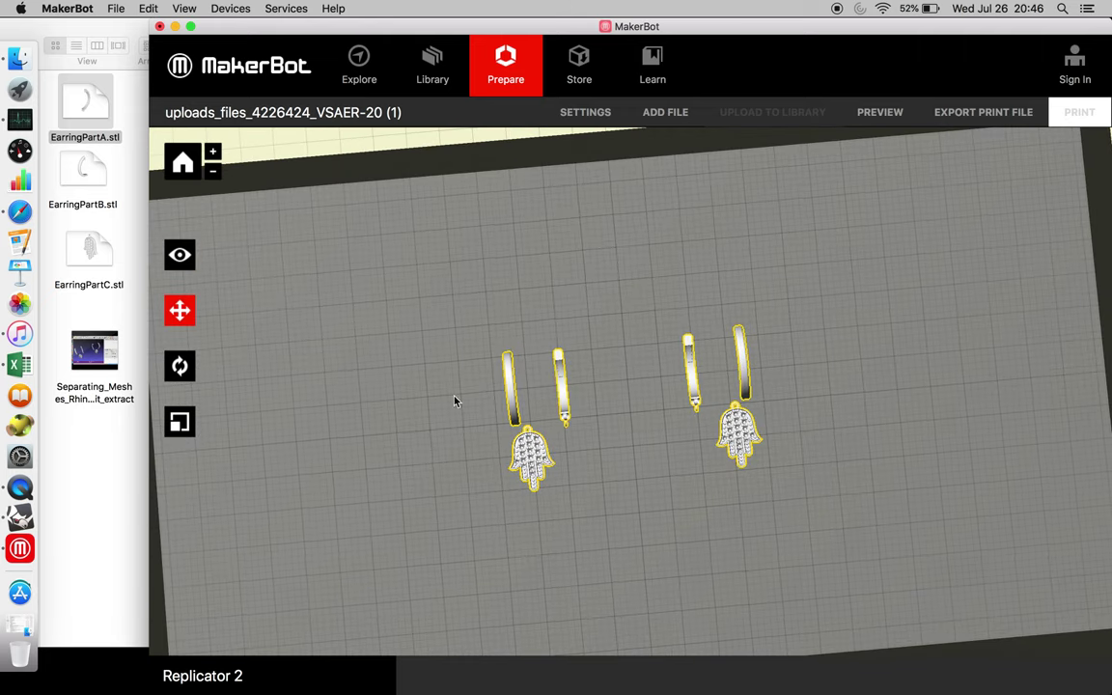
drag(520, 400, 472, 384)
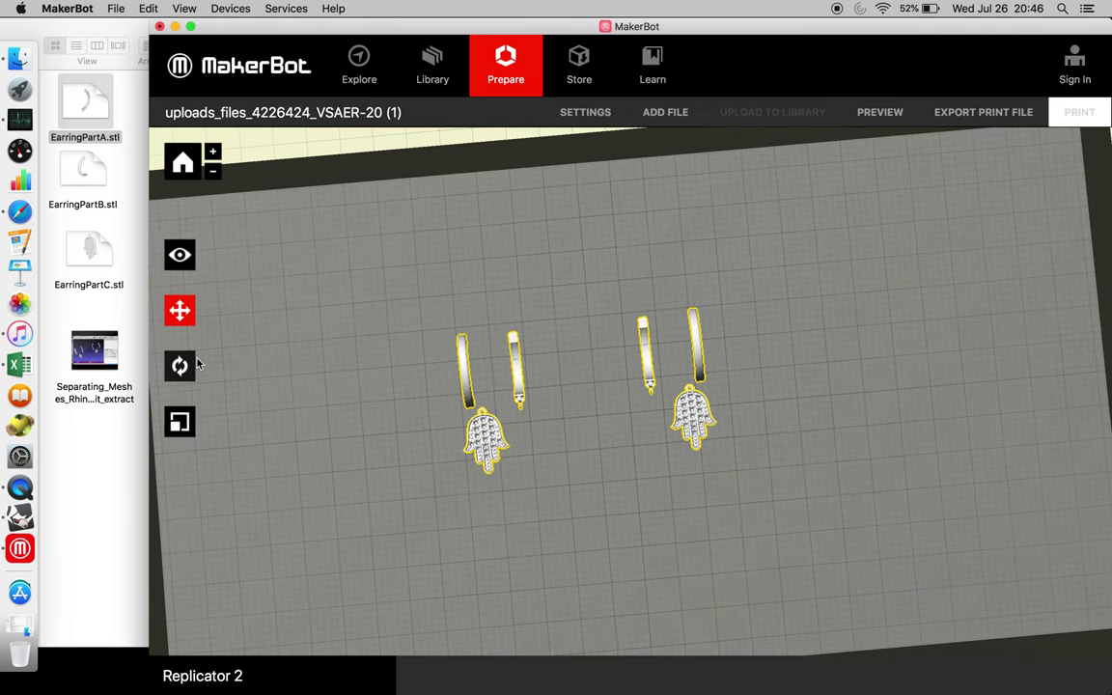
click(179, 366)
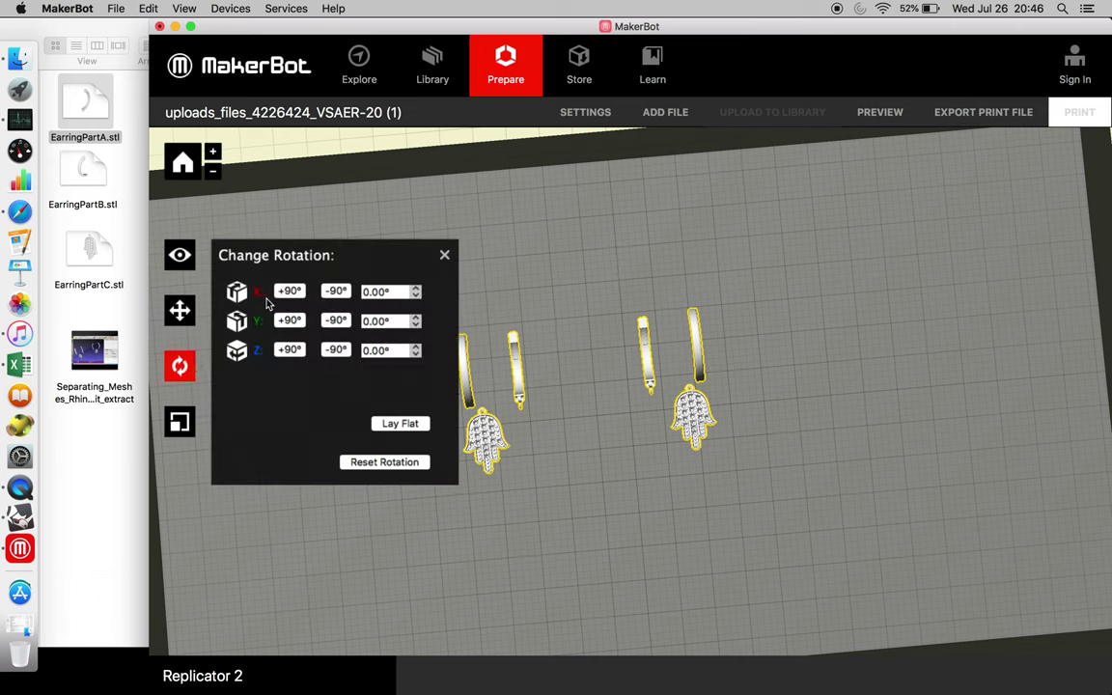
click(290, 320)
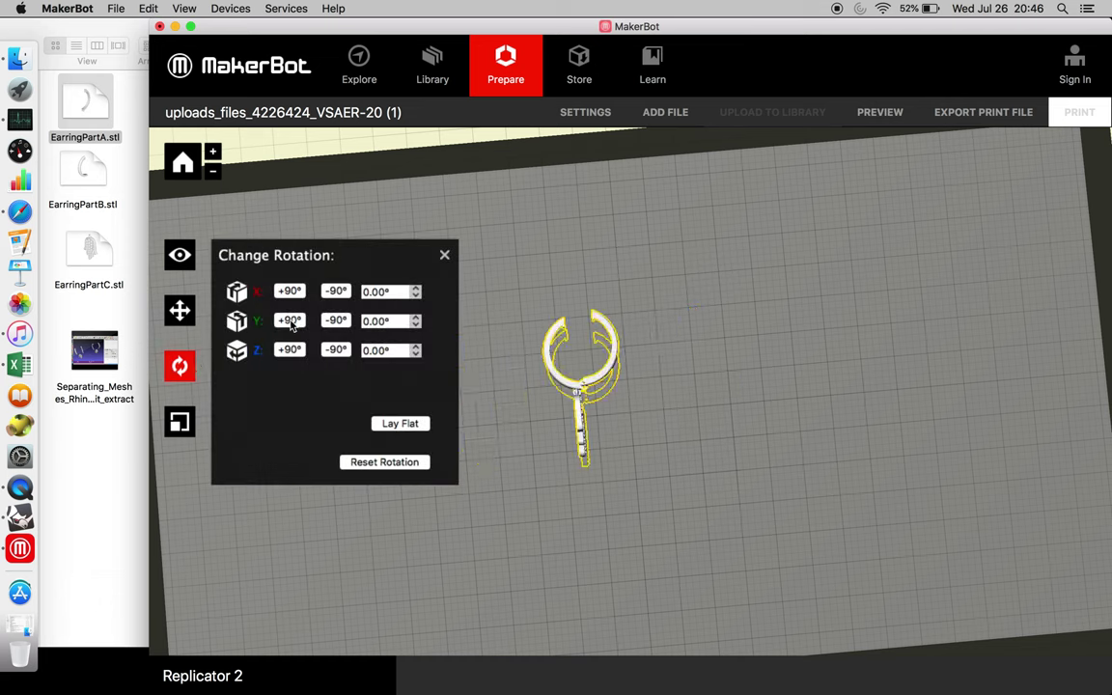
click(445, 258)
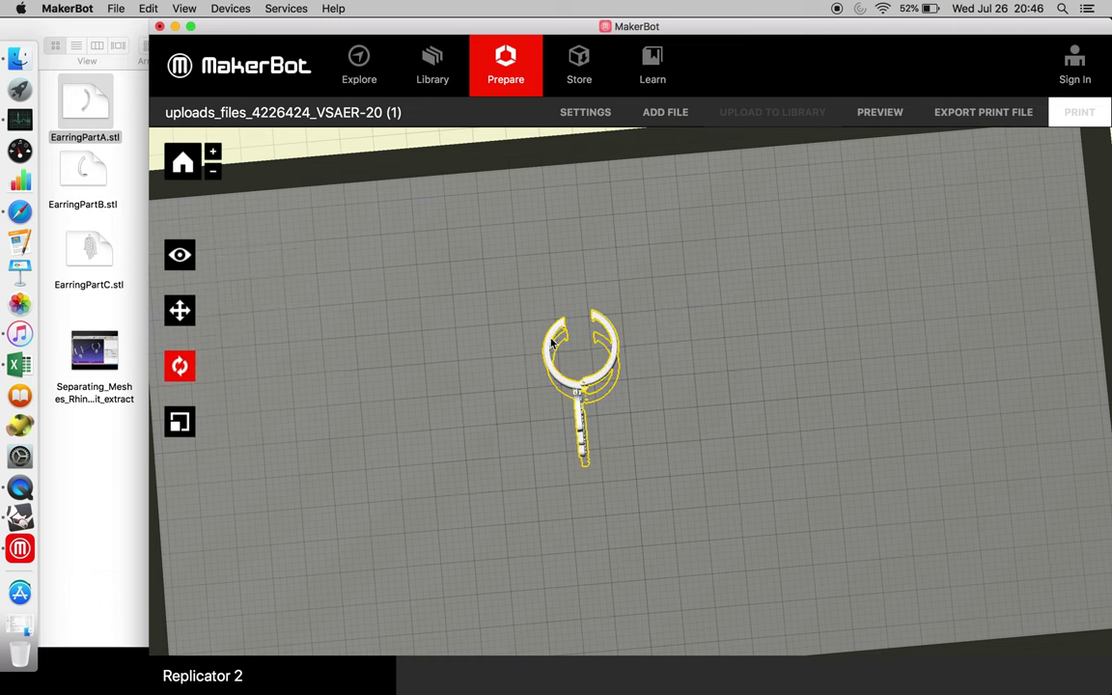
key(Delete)
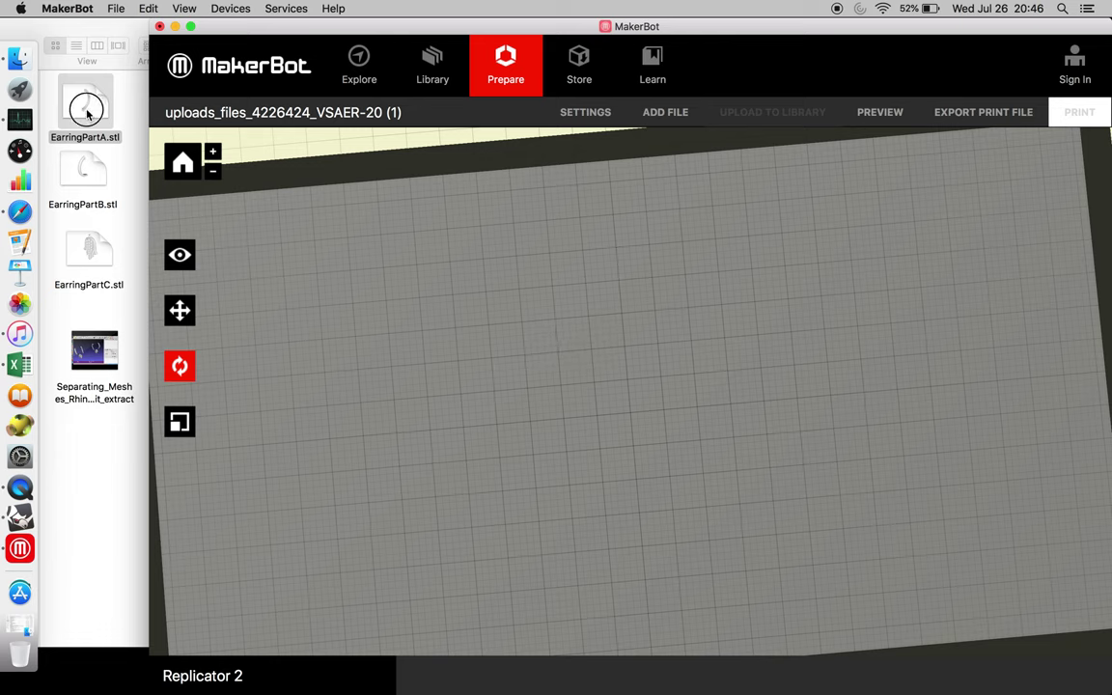
Add EarringPartA.stl to the plate, rotate it Y +90° and lay it flat
drag(85, 111, 387, 375)
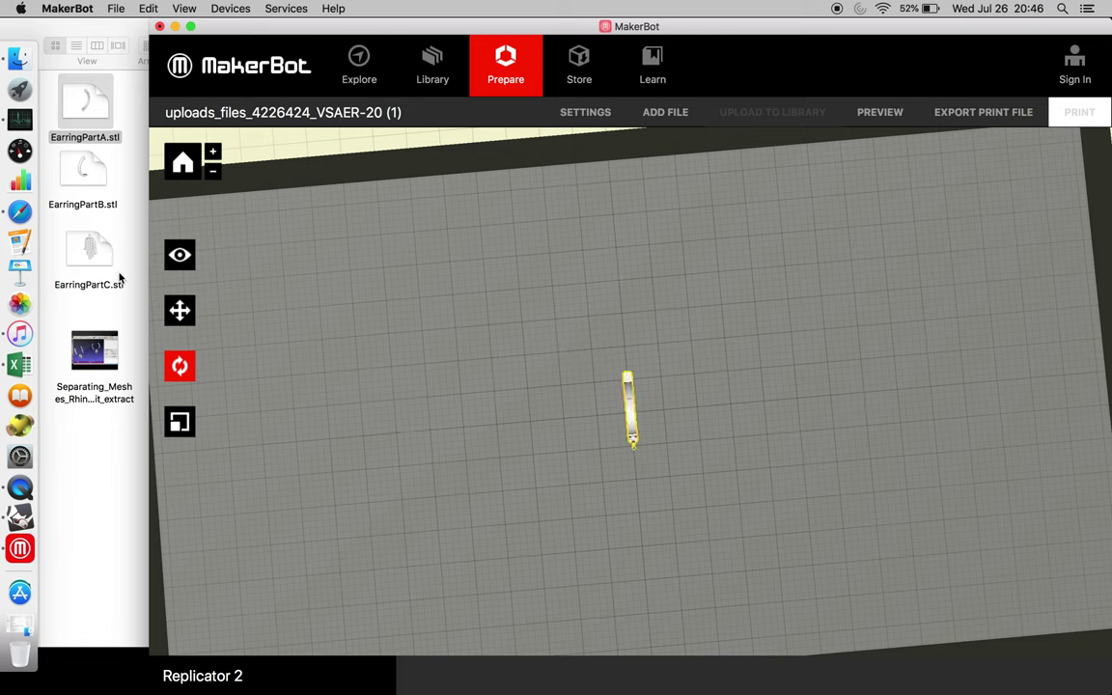
drag(309, 349, 325, 246)
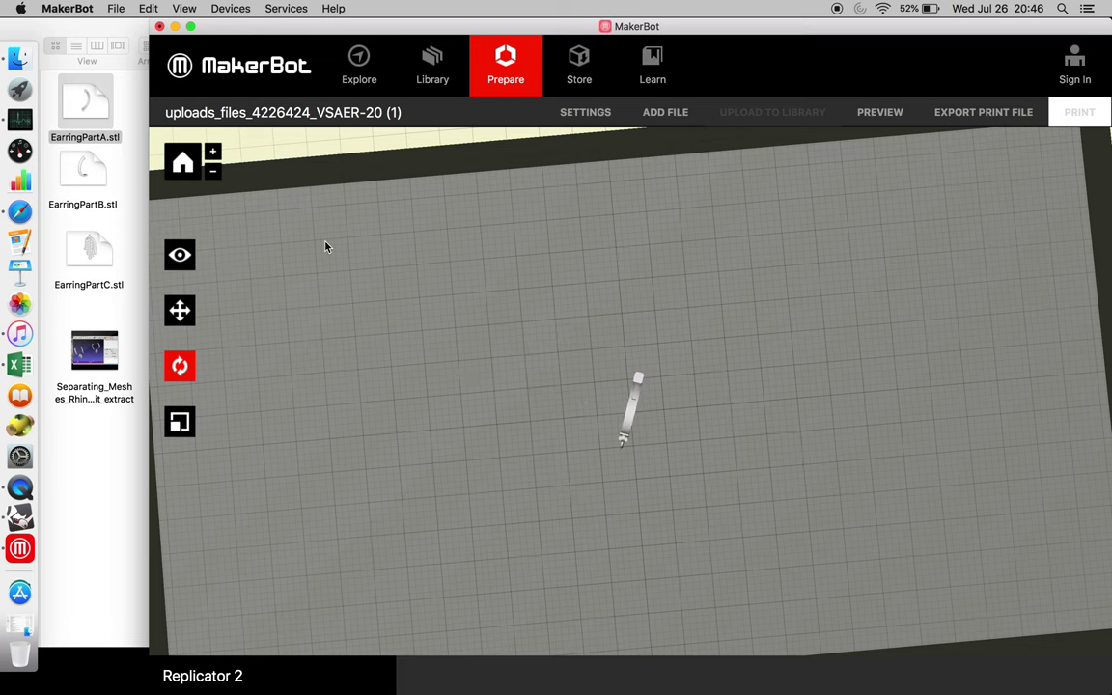
click(180, 254)
drag(303, 390, 236, 330)
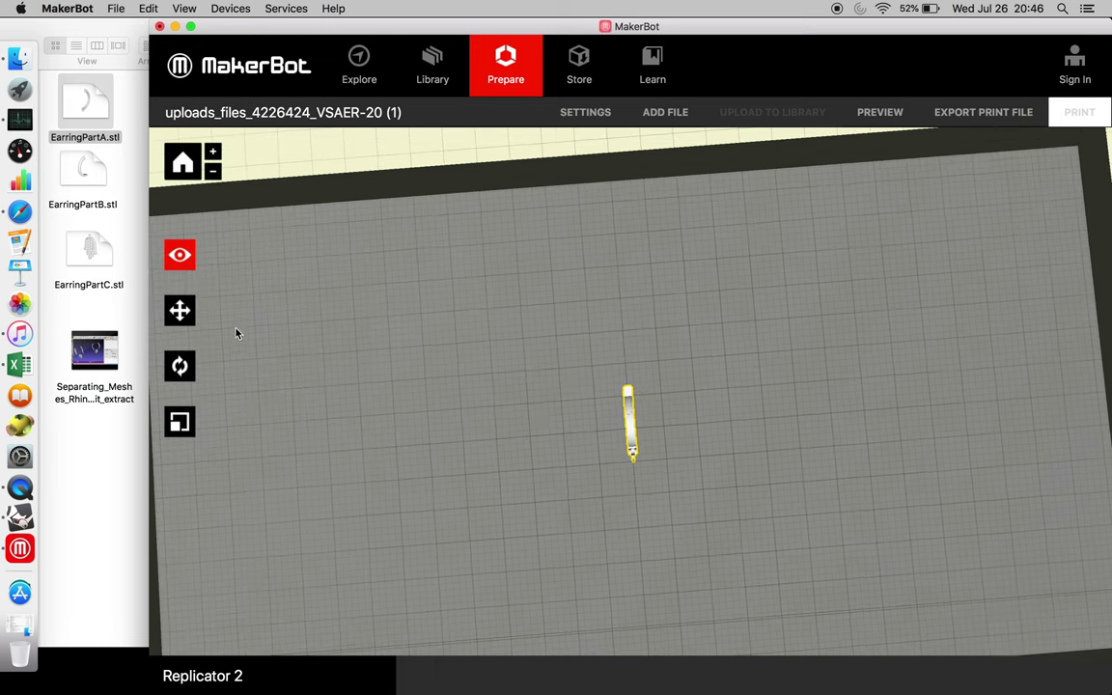
click(182, 366)
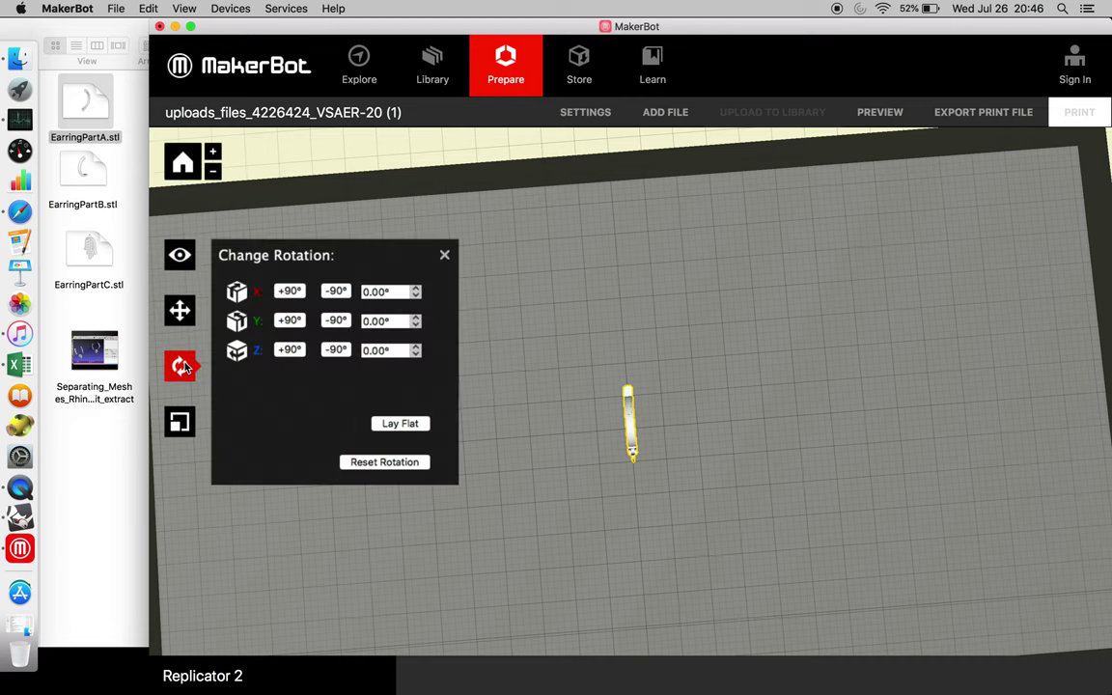
click(289, 321)
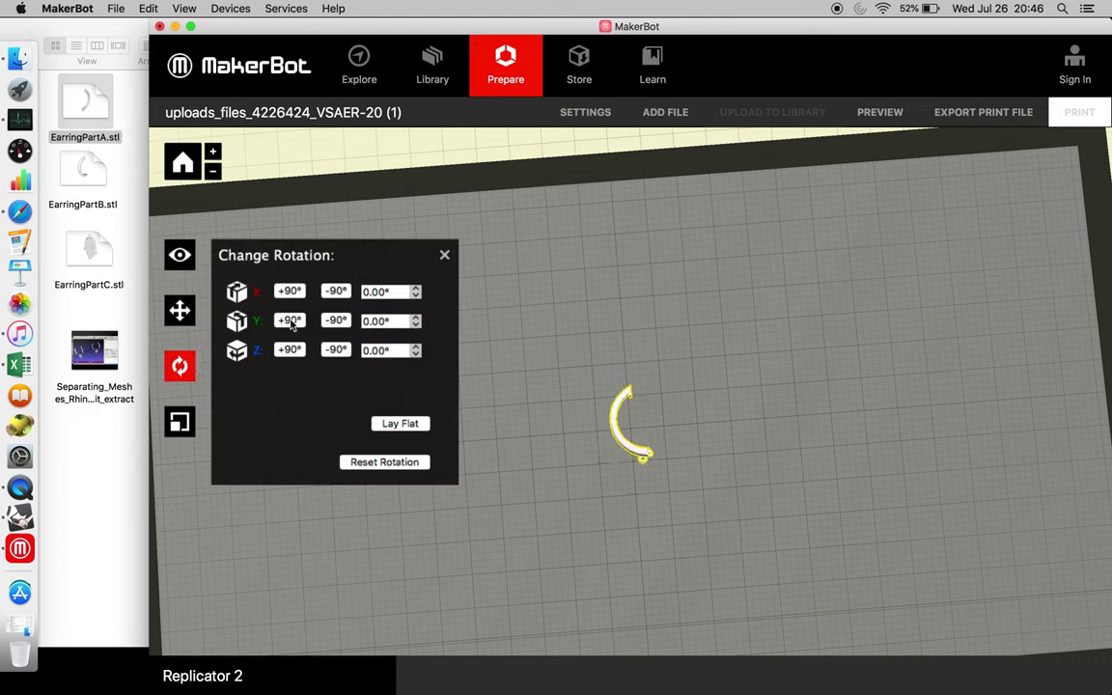
click(396, 426)
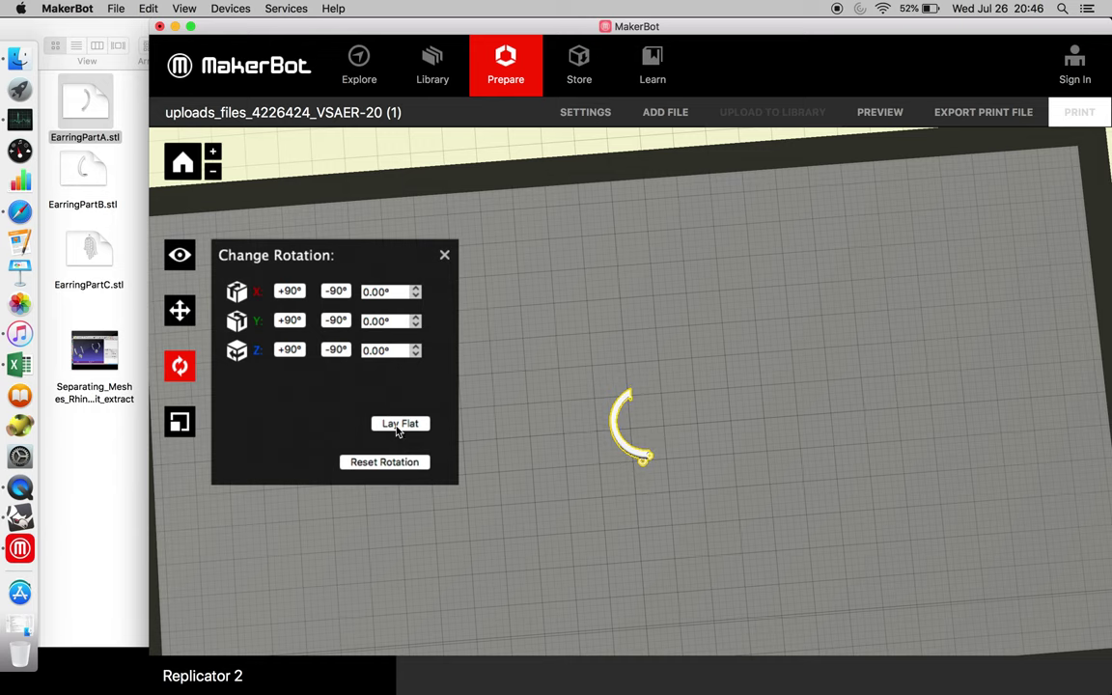
Check the hoop from side and elevated views, then add EarringPartB.stl to the plate
click(180, 310)
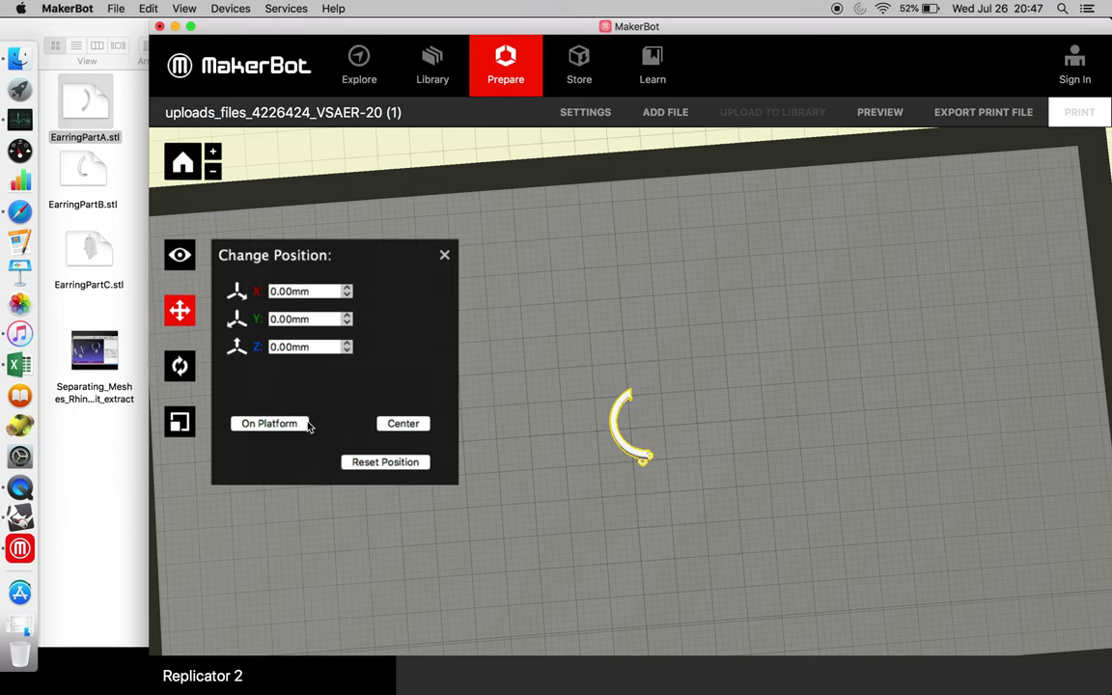
click(191, 254)
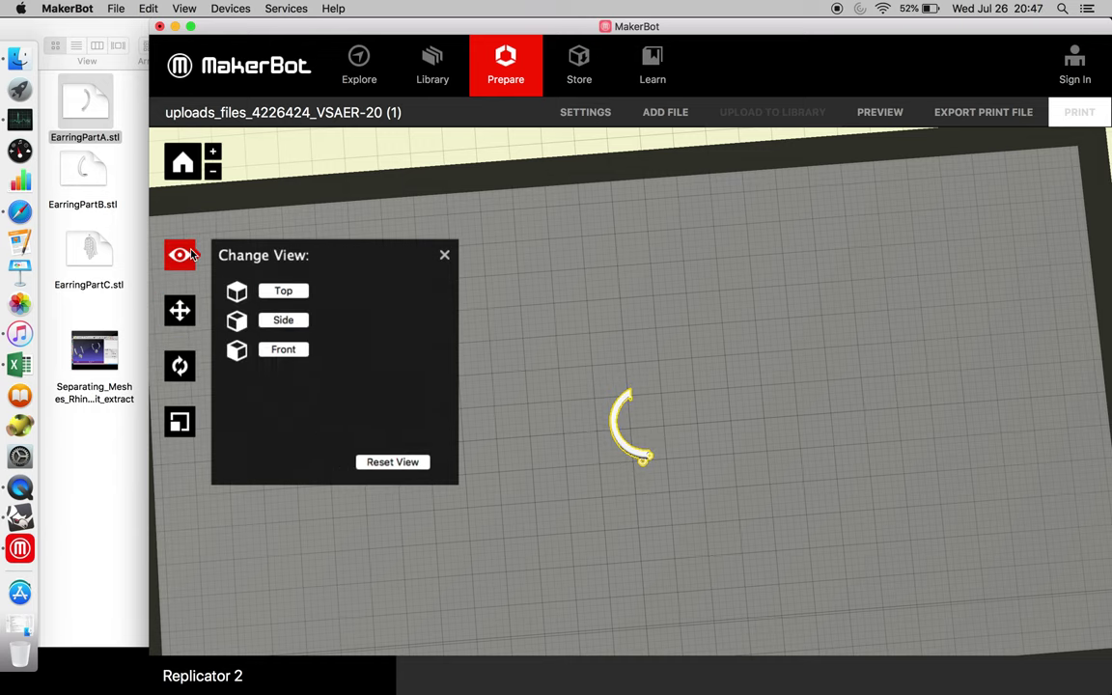
drag(520, 468, 524, 340)
drag(556, 466, 570, 549)
drag(90, 185, 759, 483)
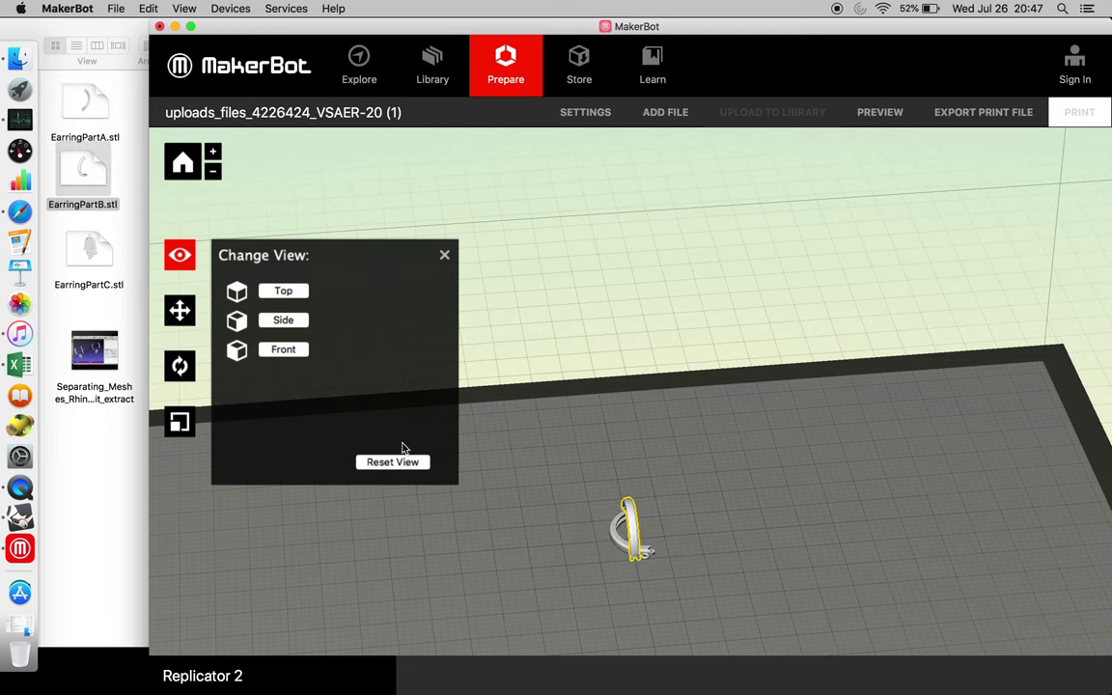
Rotate the EarringPartB hoop half 90° about Y, drop it on the platform, and move it beside part A
click(179, 366)
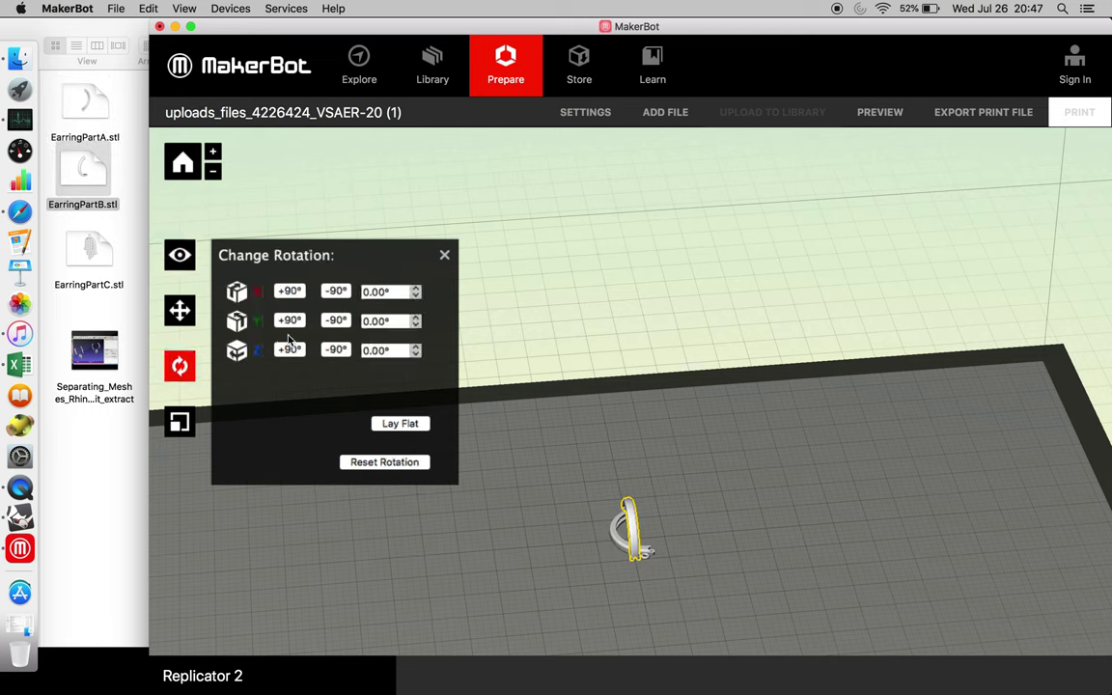
click(292, 321)
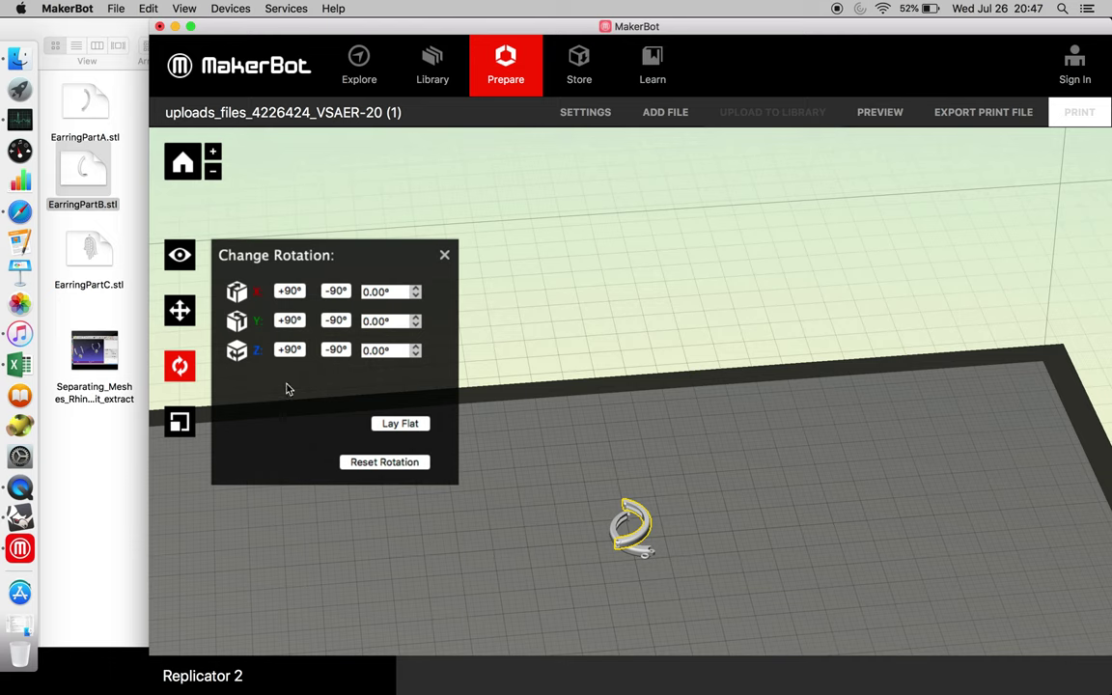
click(180, 310)
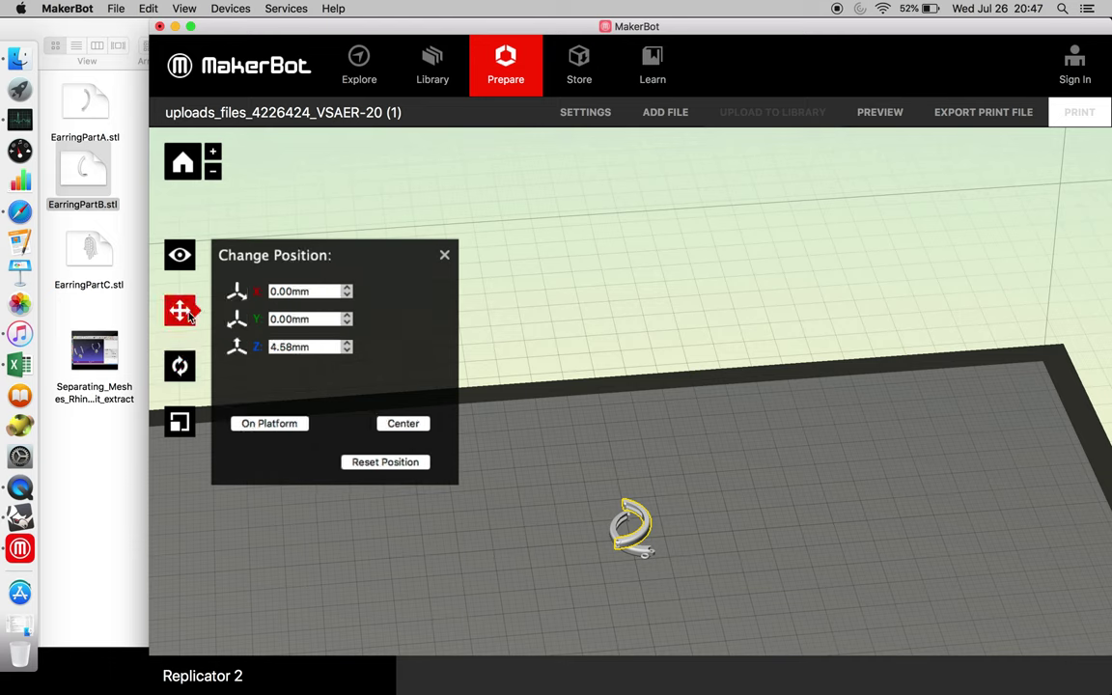
click(269, 424)
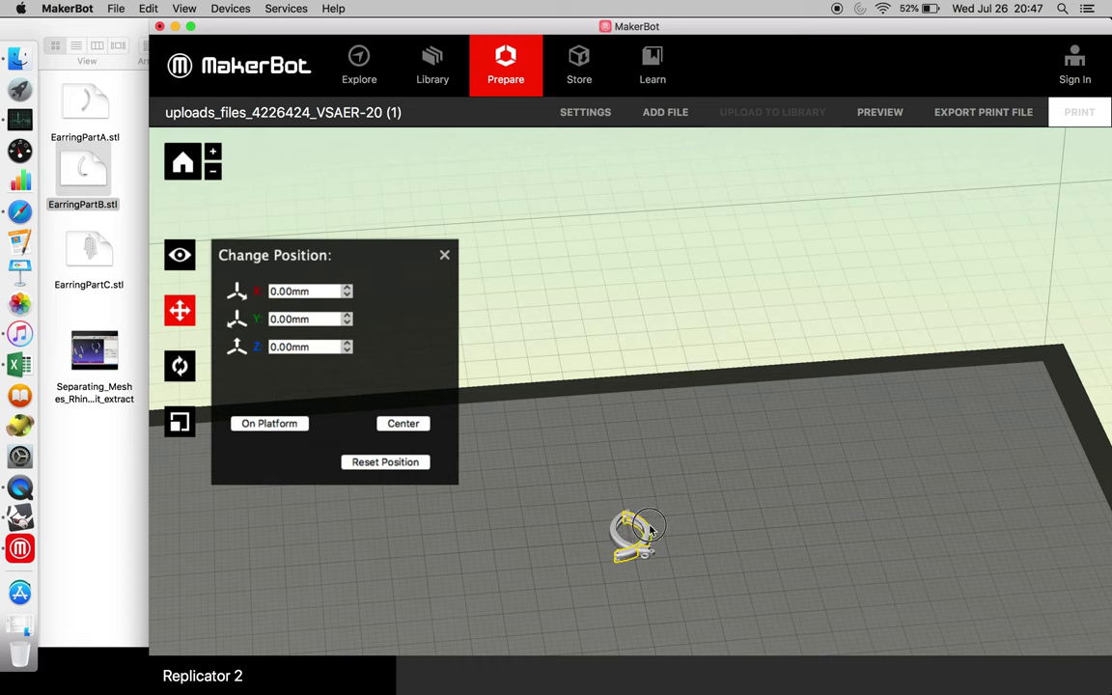
drag(642, 529, 697, 526)
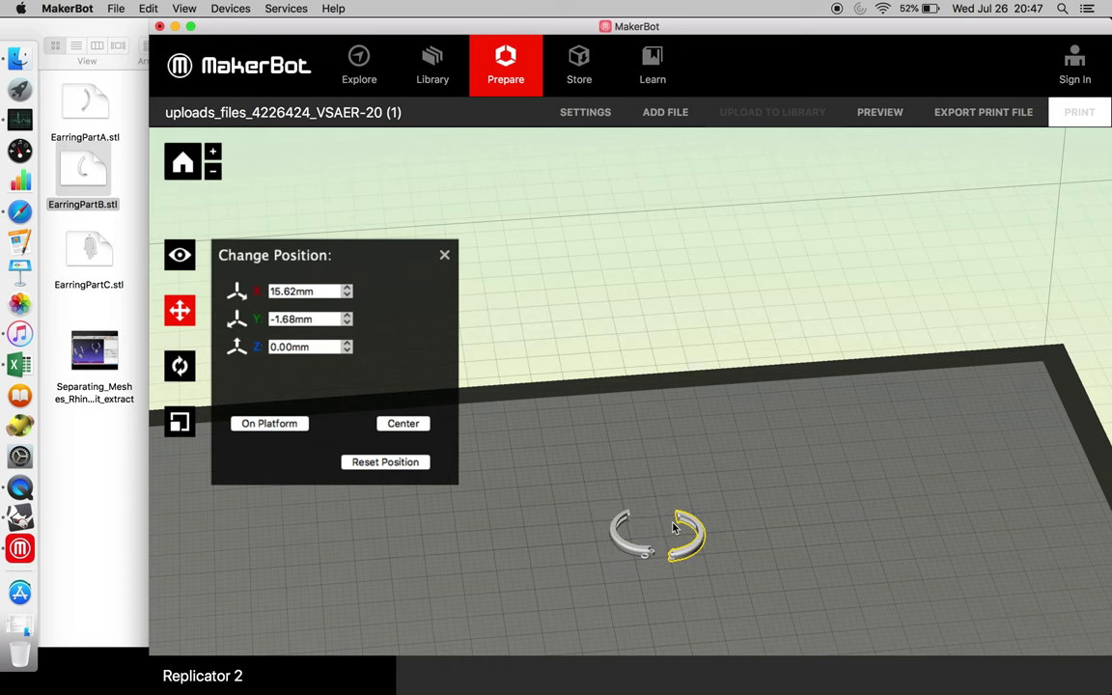
click(86, 256)
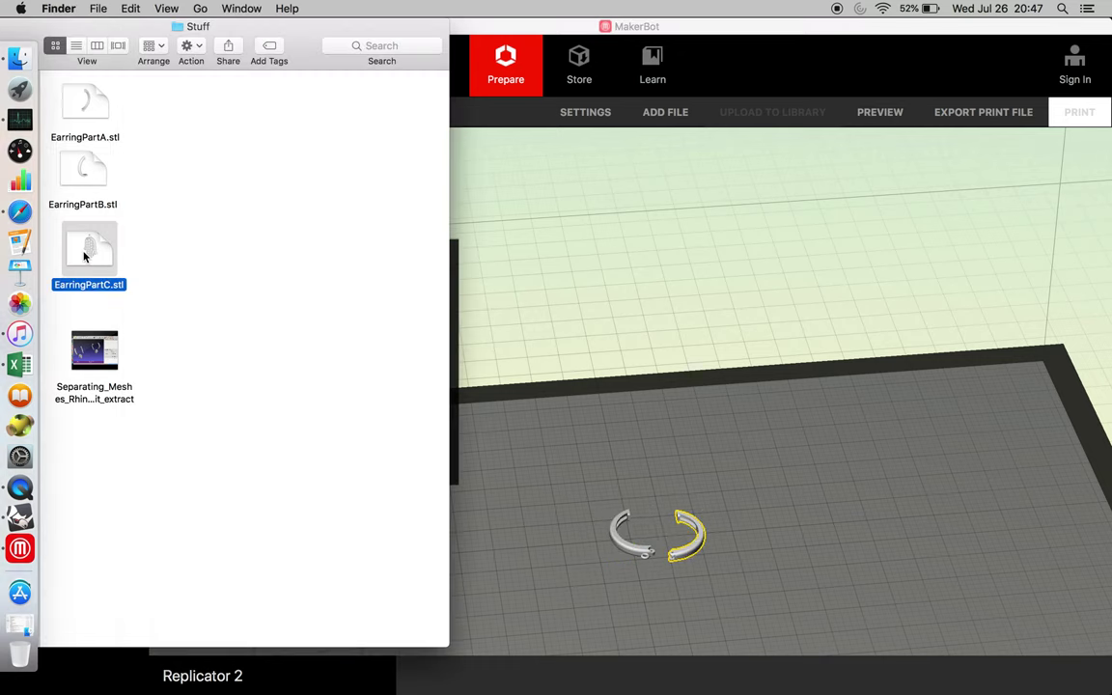
Add EarringPartC.stl's Hamsa charm and move it into the hoop centre at X 7.35, Y 4.26 mm
drag(85, 256, 576, 509)
click(586, 591)
click(586, 591)
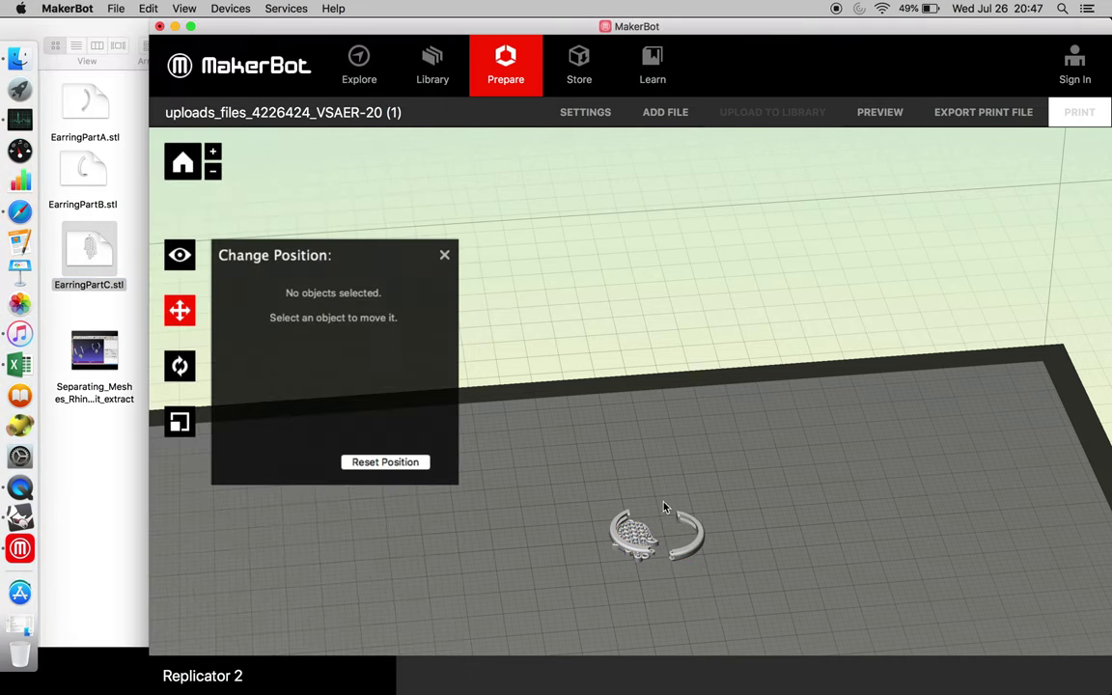
click(639, 530)
drag(639, 529, 659, 487)
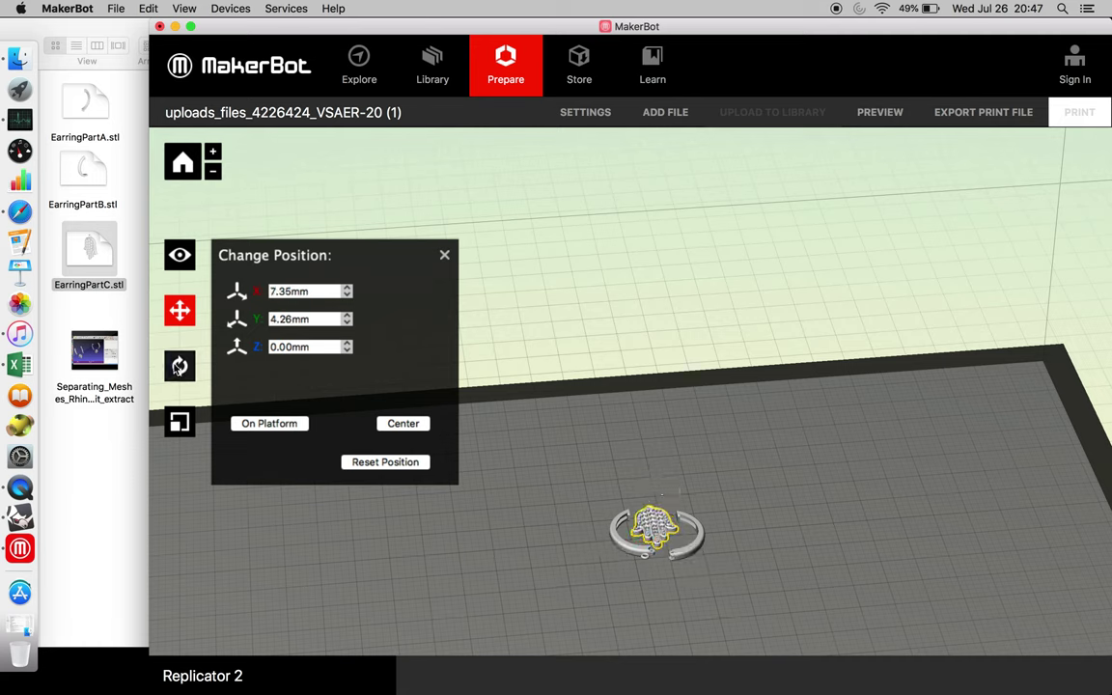
click(179, 366)
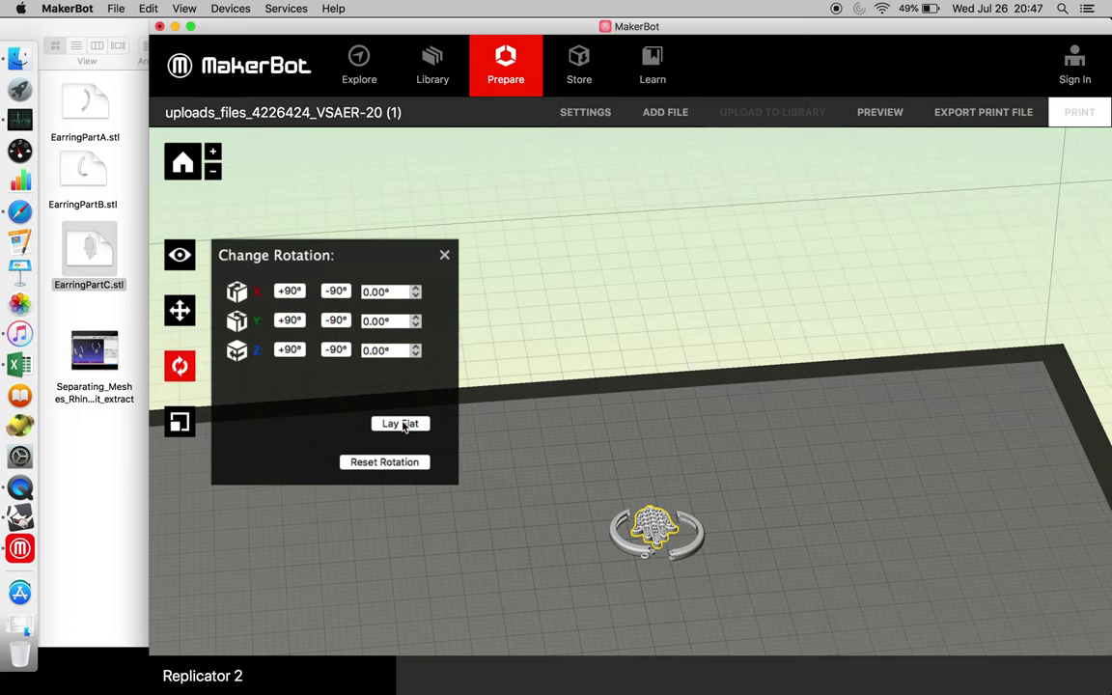
click(179, 255)
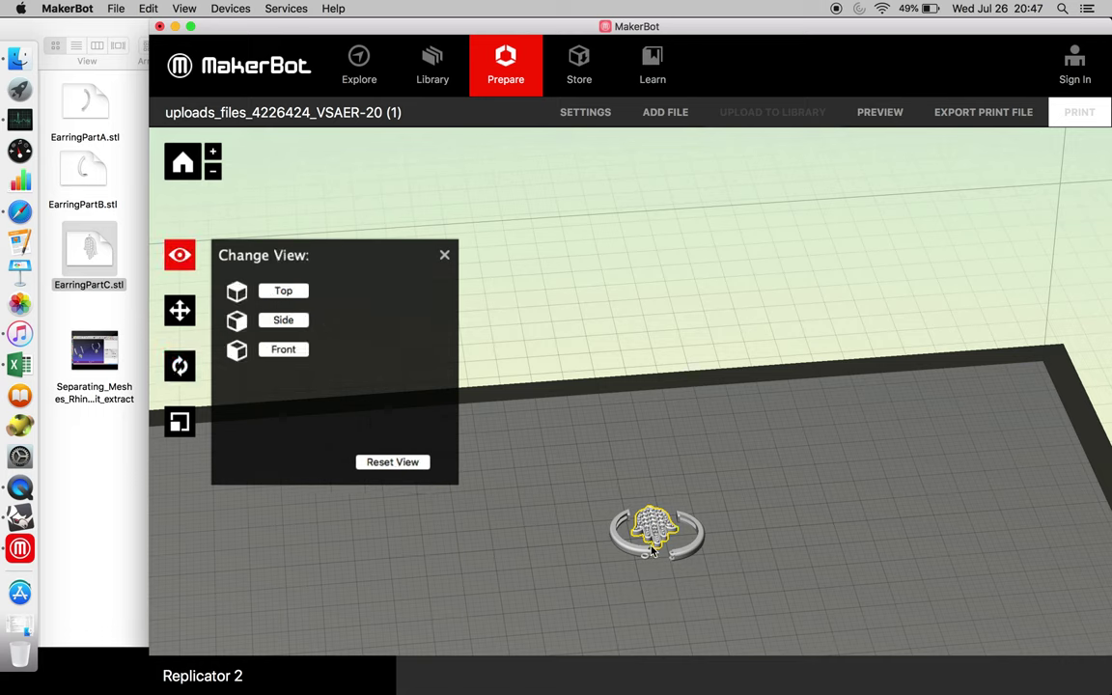
Check the top and side views, then copy the assembled earring into a row of four
click(283, 291)
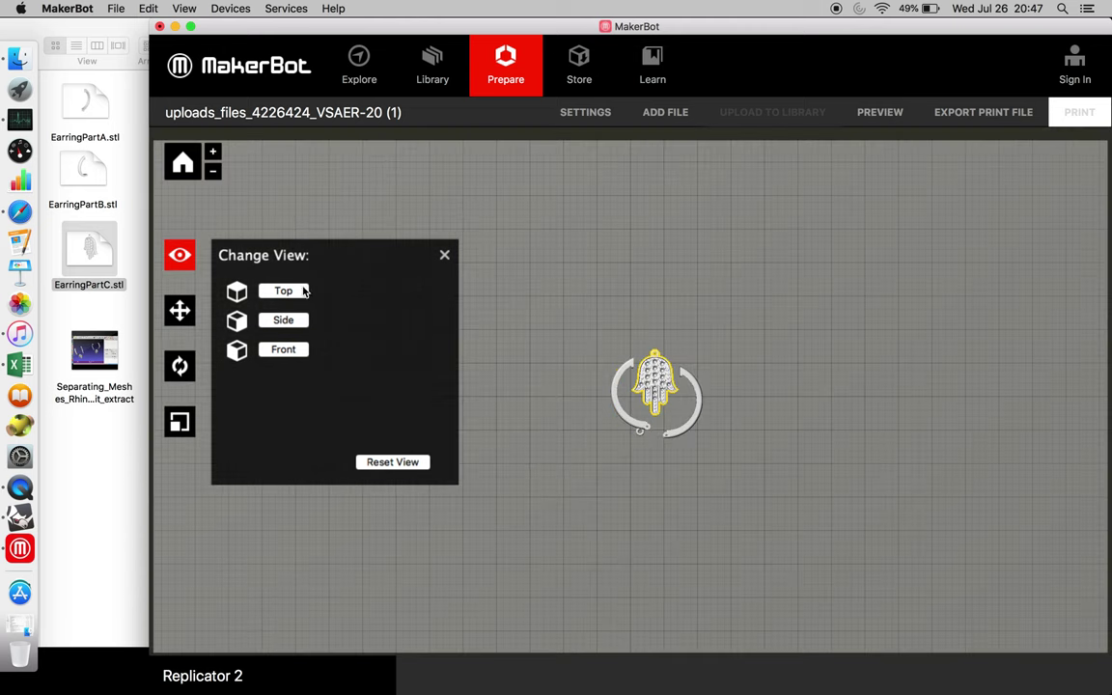
click(284, 321)
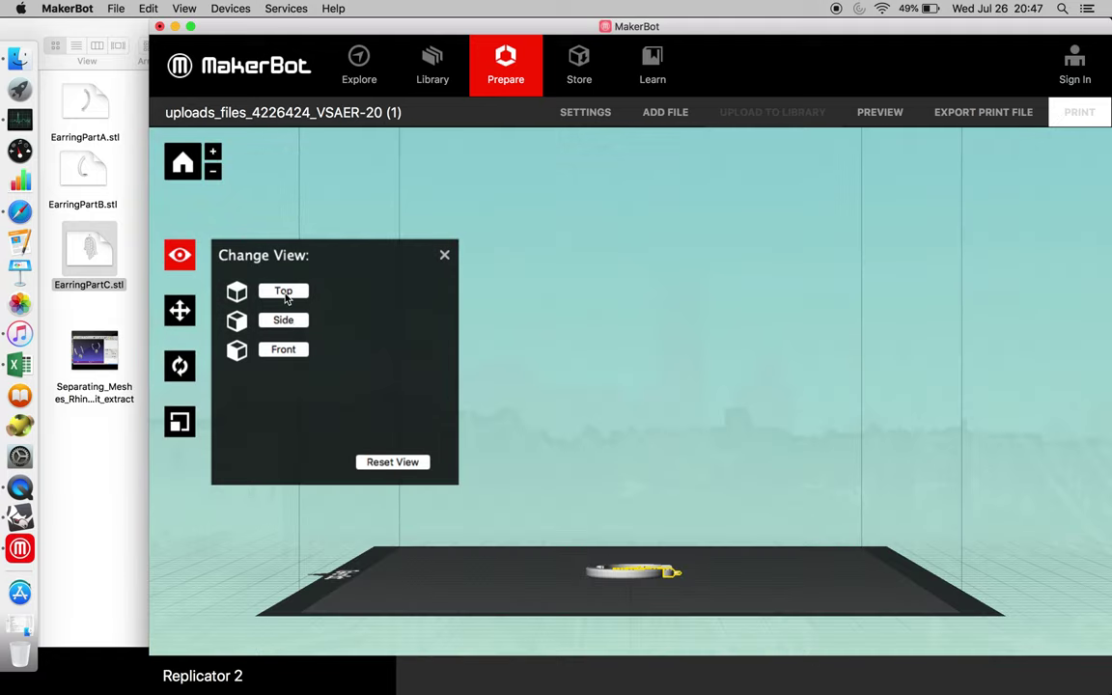
click(283, 294)
drag(566, 315, 651, 441)
click(444, 255)
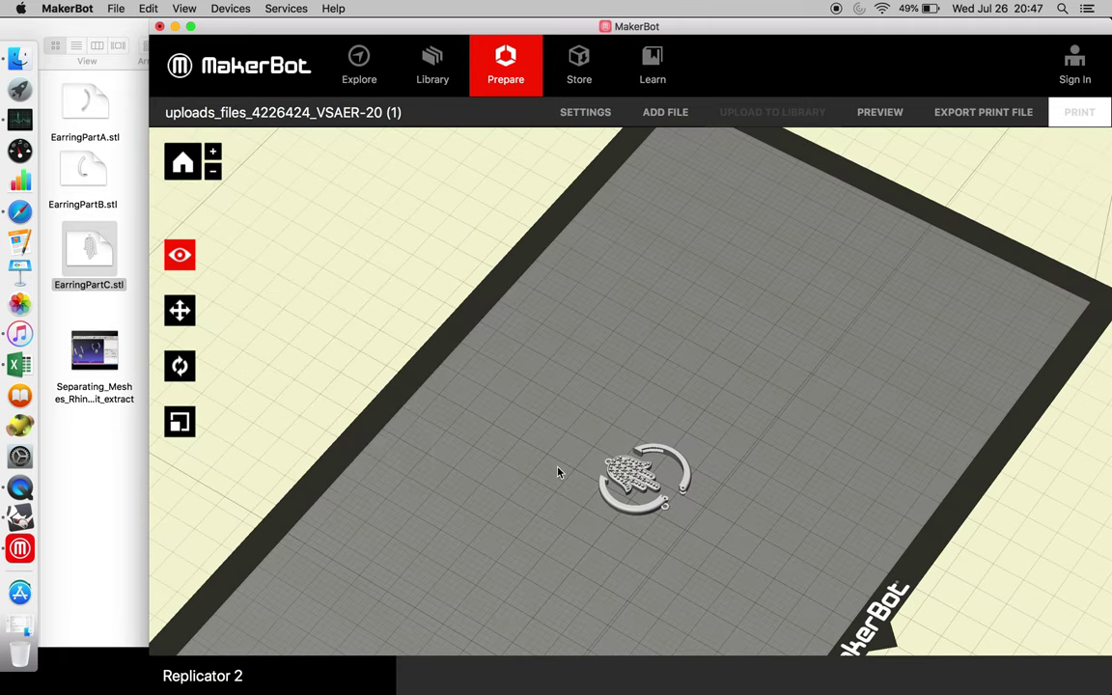
drag(559, 469, 631, 471)
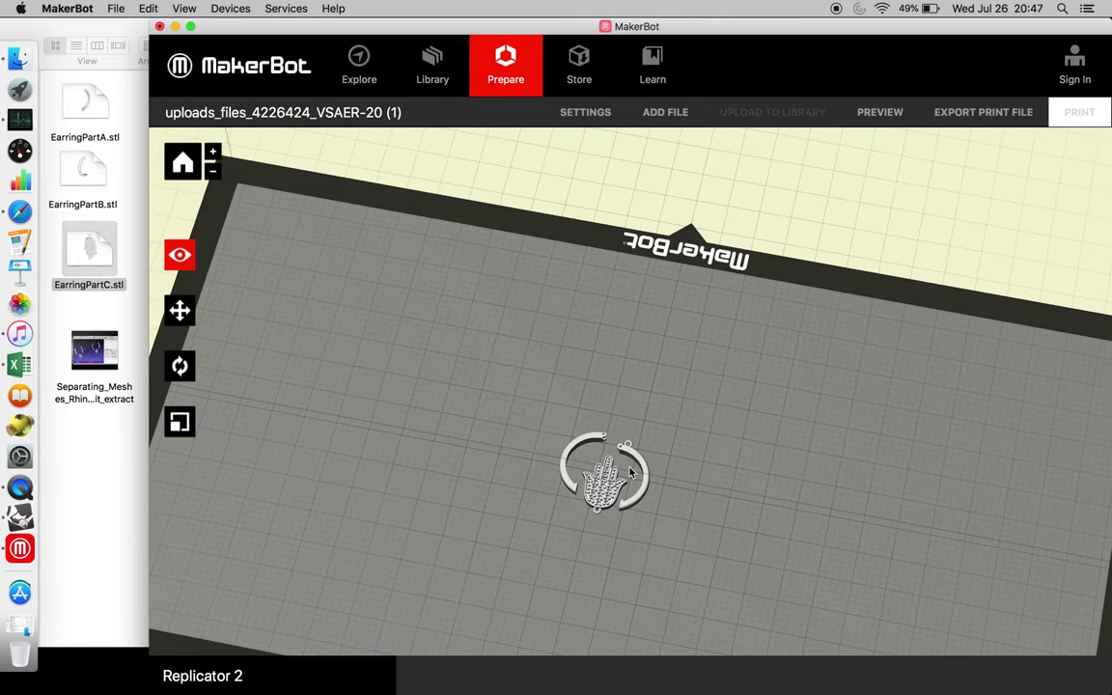
click(631, 471)
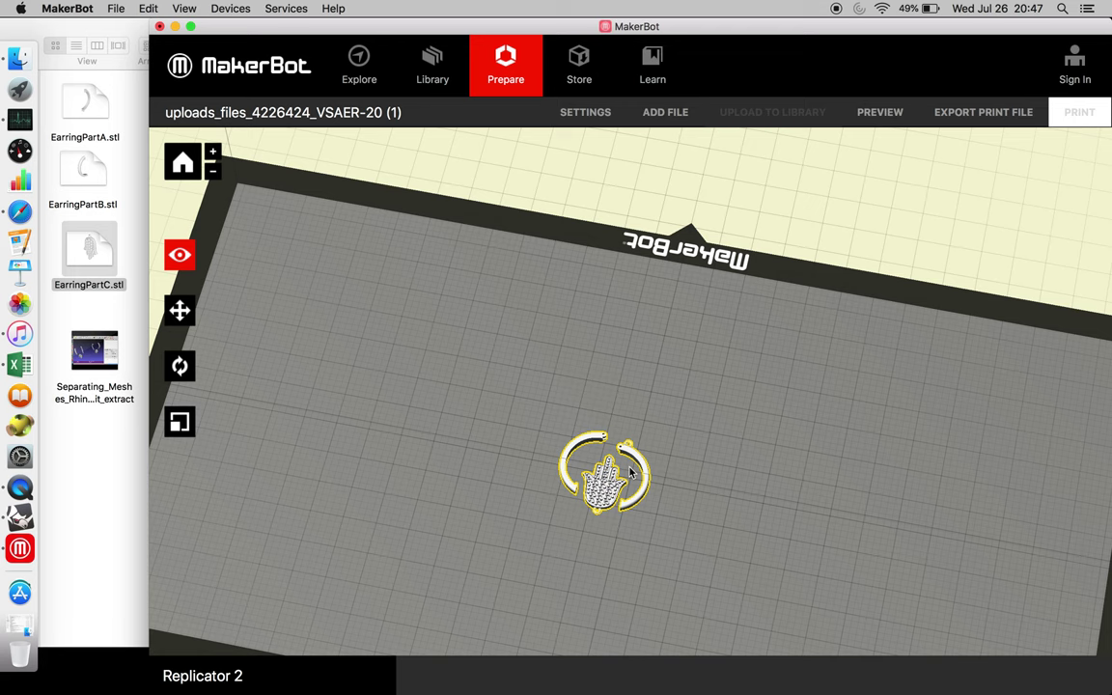
key(super+v)
key(super+v)
key(super+v)
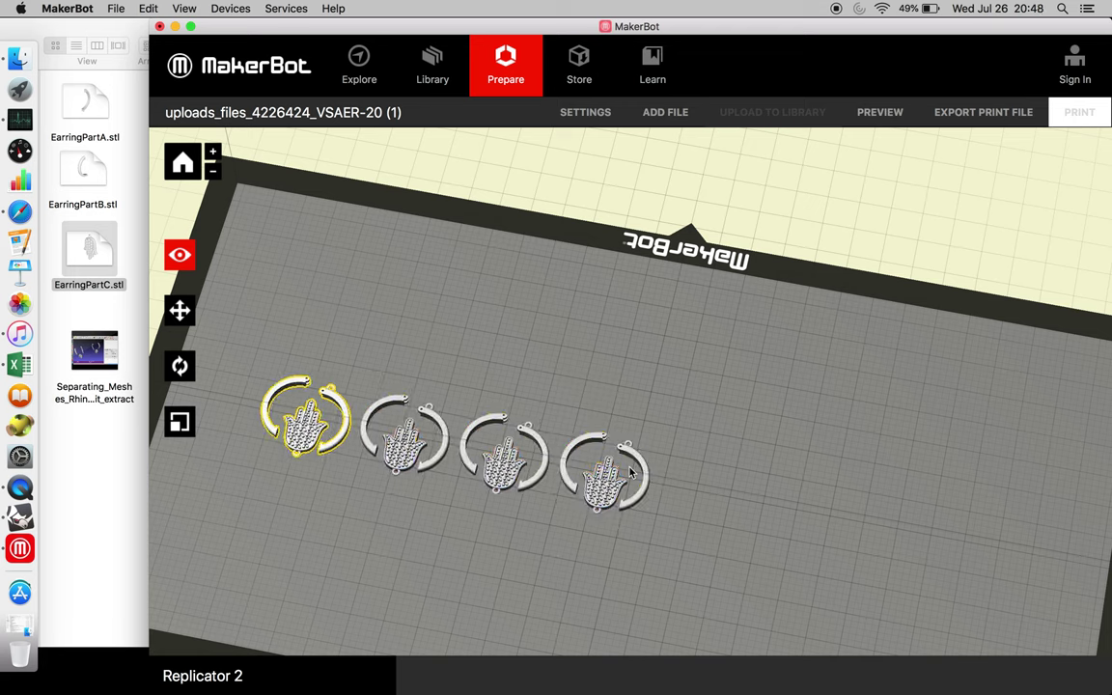
Set print quality to High with 0.05 mm layers and supports on, and infill to 20%
click(596, 118)
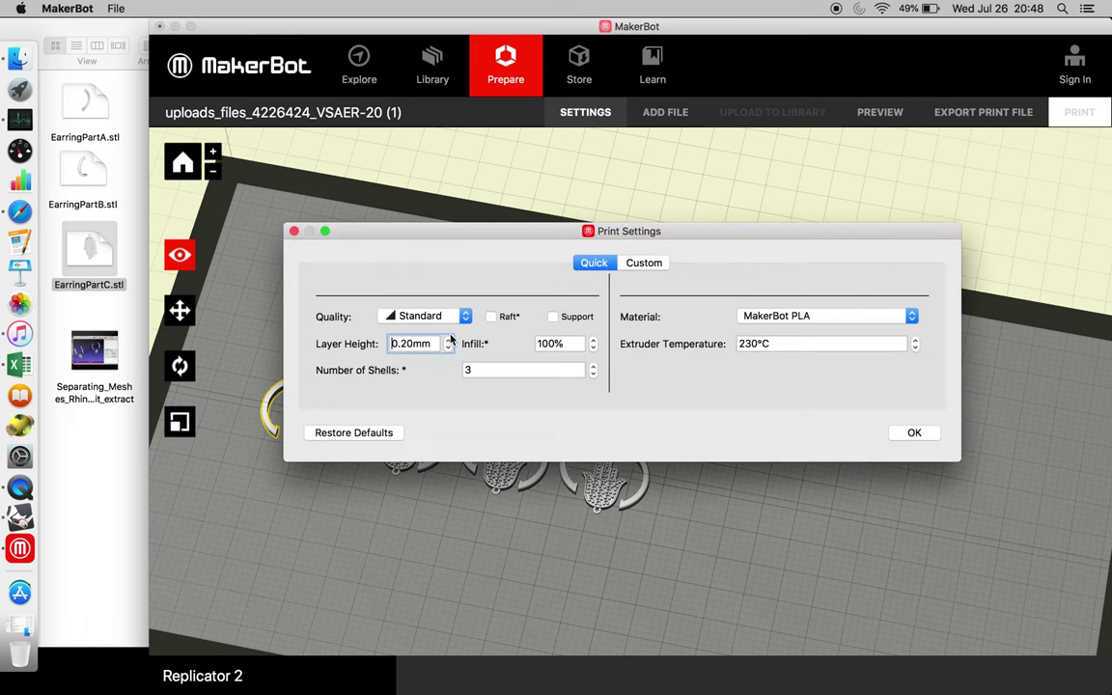
click(449, 318)
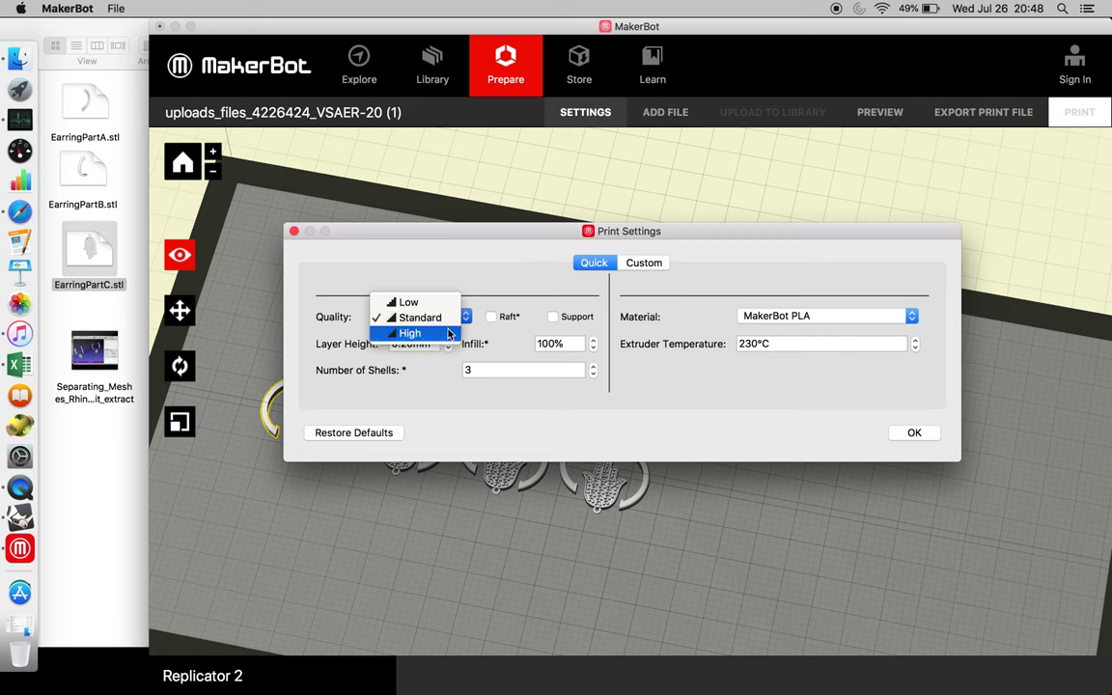
click(448, 333)
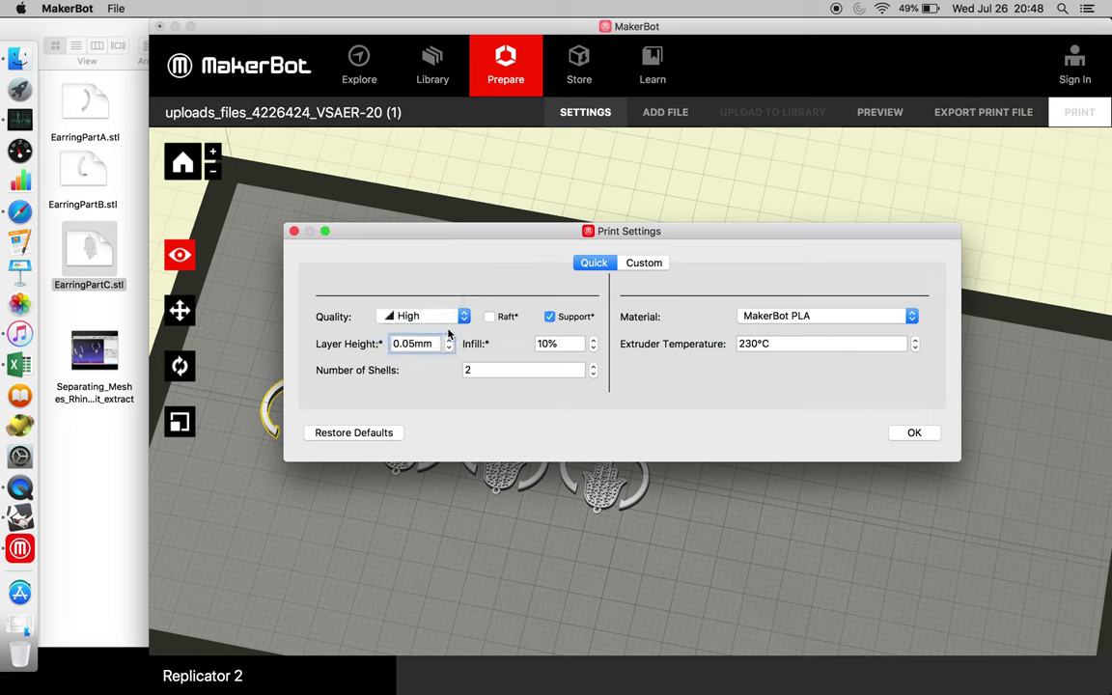
click(592, 341)
click(593, 341)
click(593, 340)
click(593, 341)
click(593, 341)
click(593, 341)
click(592, 341)
click(593, 340)
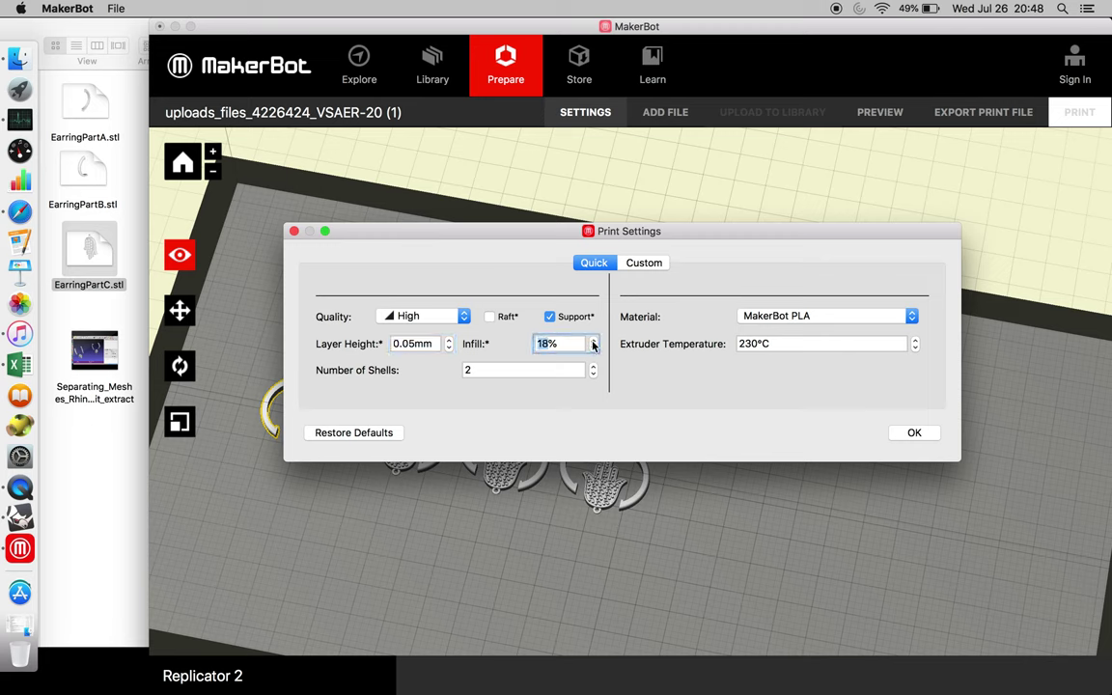
click(592, 341)
click(593, 341)
click(593, 341)
click(593, 349)
Confirm the settings and export the print file as 4Earrings((20% to the queue folder
click(913, 433)
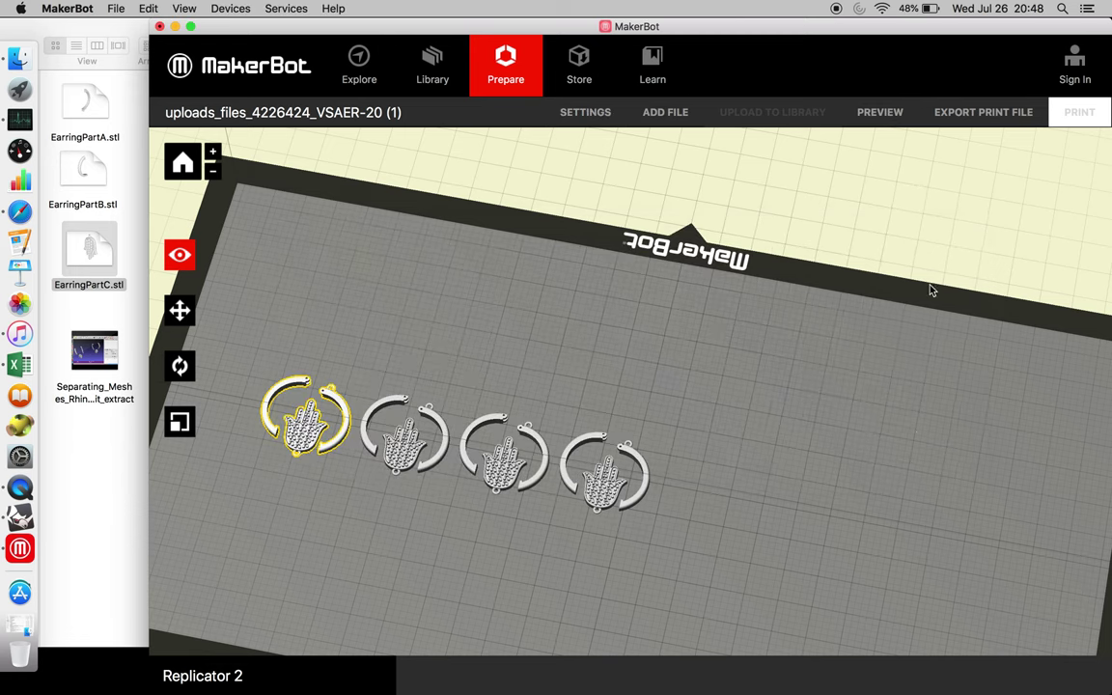
click(962, 124)
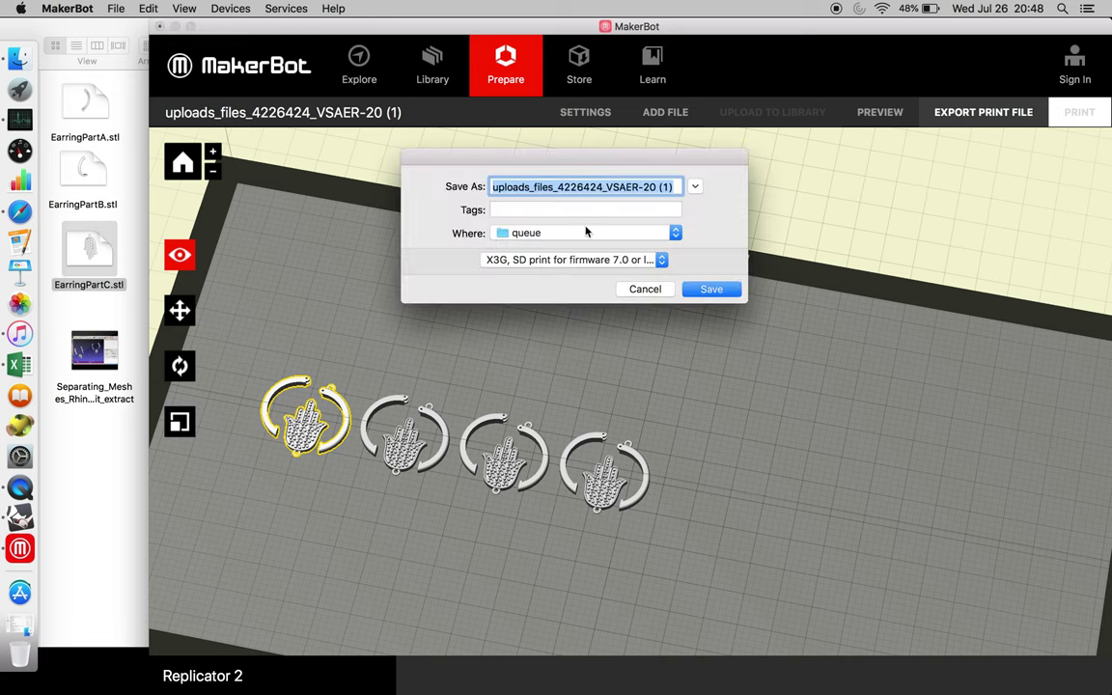
text(4Ea)
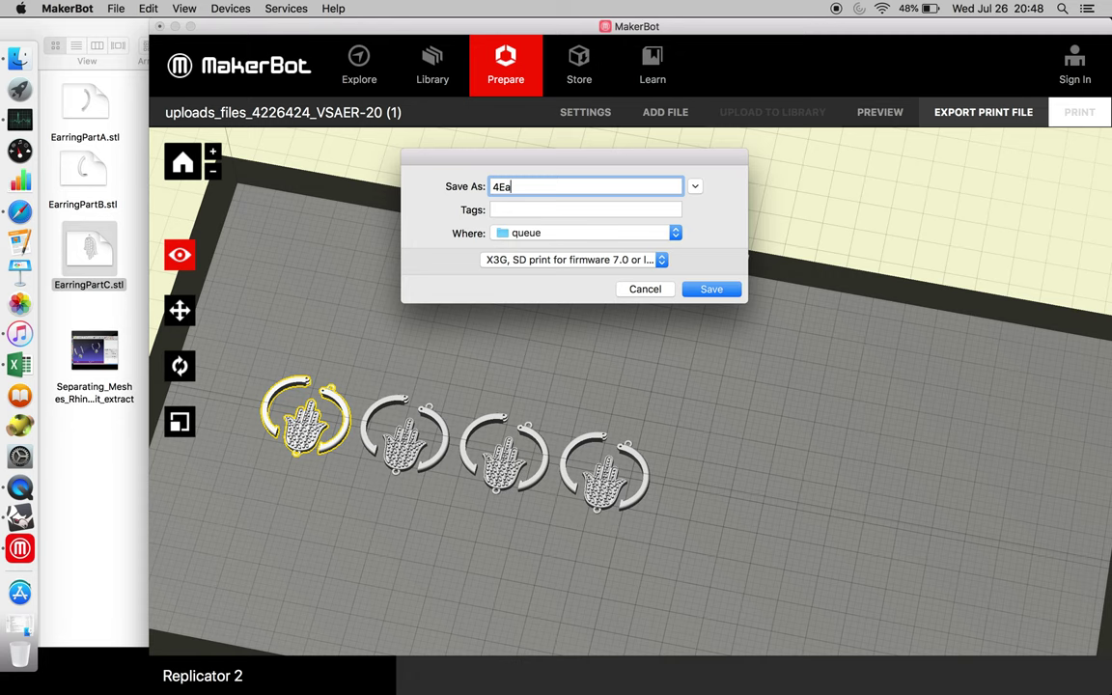
text(rrings((20%)
click(719, 291)
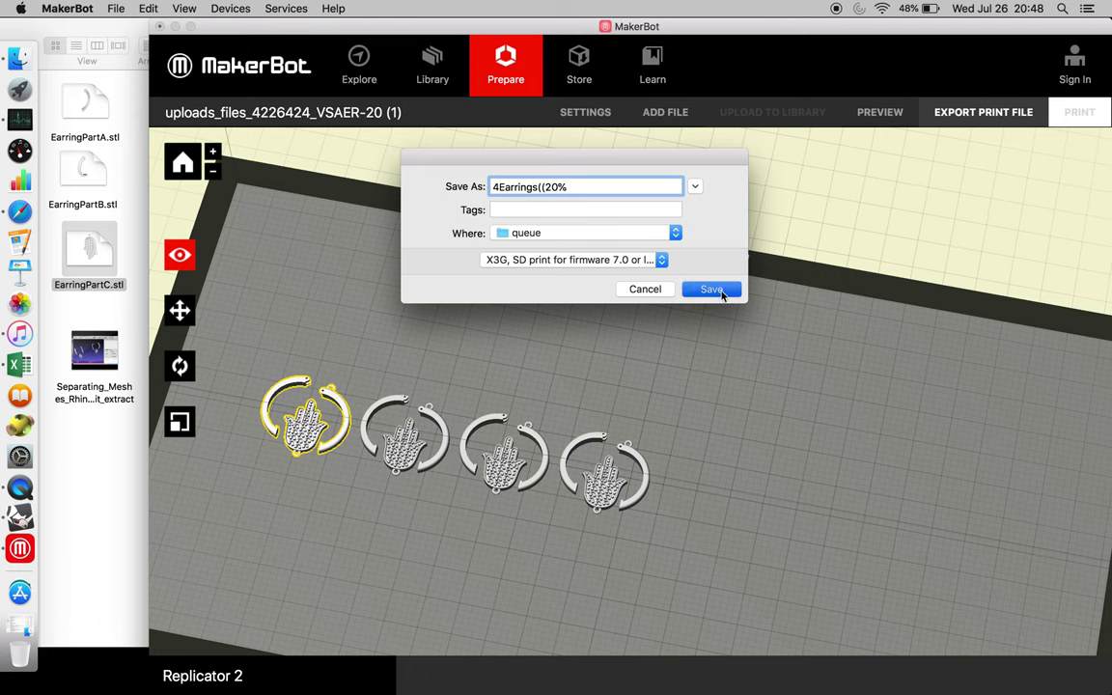